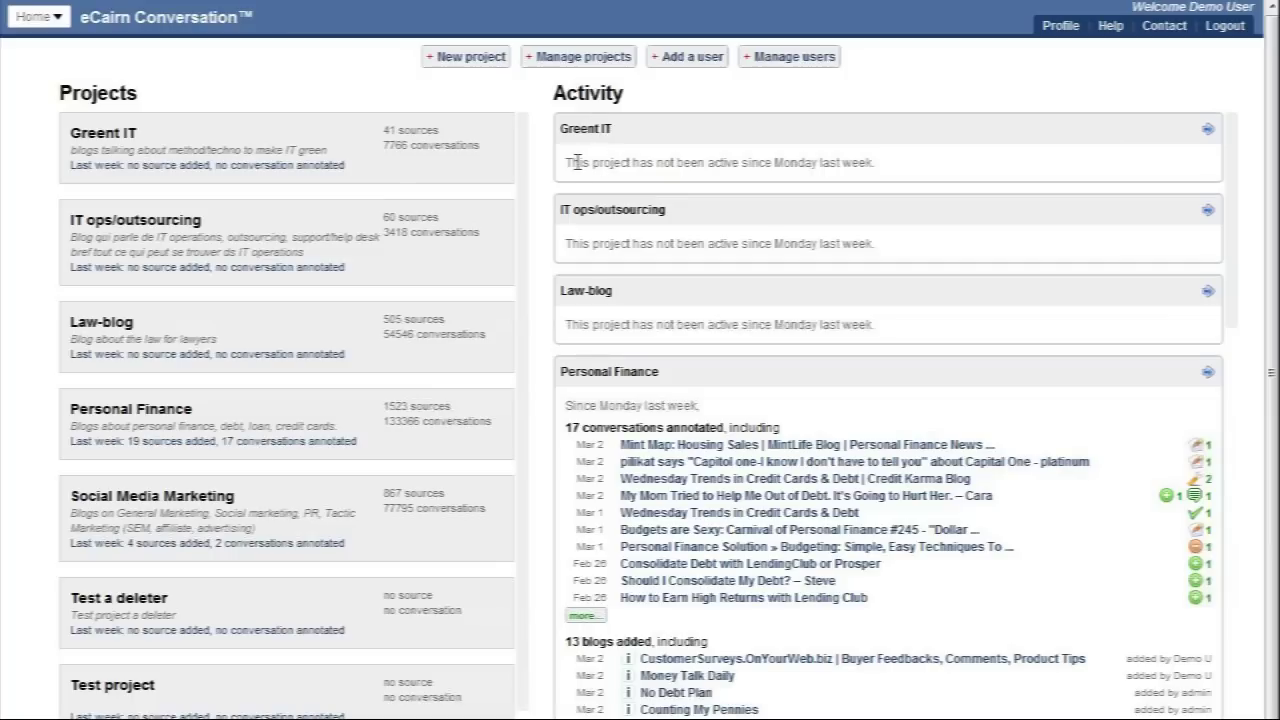
Open the Social Media Marketing project and go to the community's page for adding sources
{"action": "scroll", "coordinate": [524, 236], "scroll_direction": "down", "scroll_amount": 1}
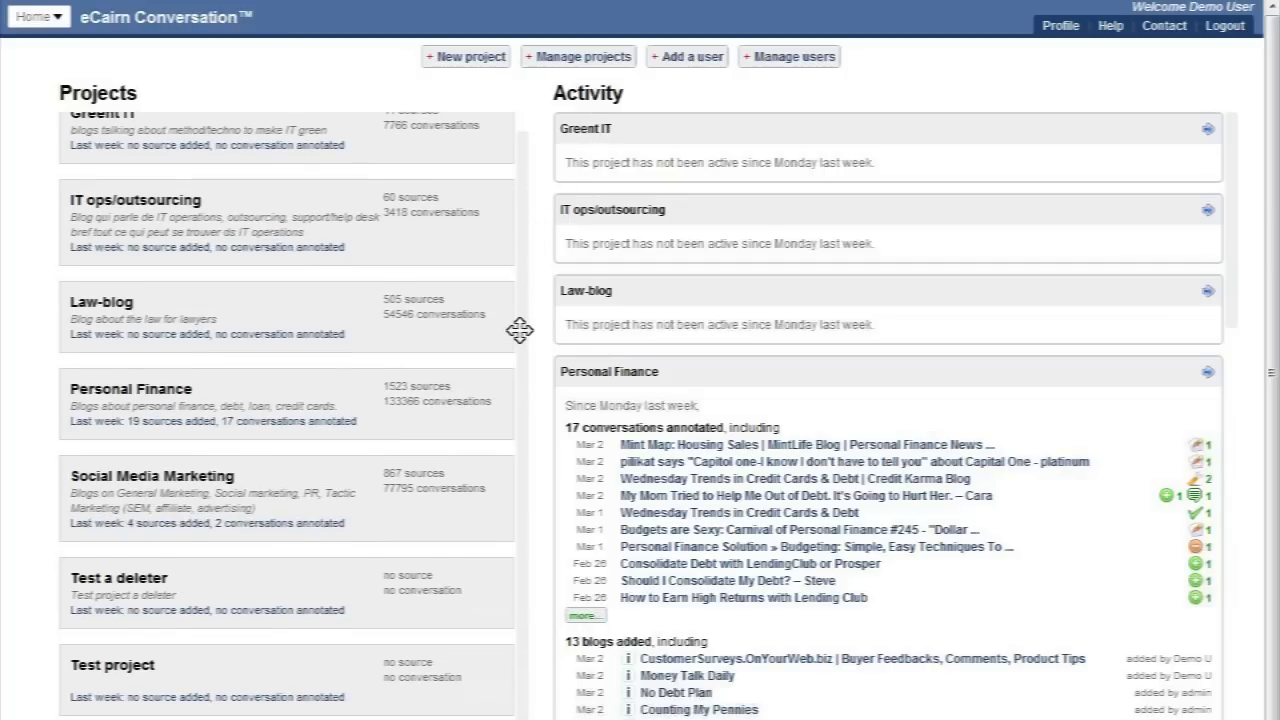
{"action": "mouse_move", "coordinate": [145, 481]}
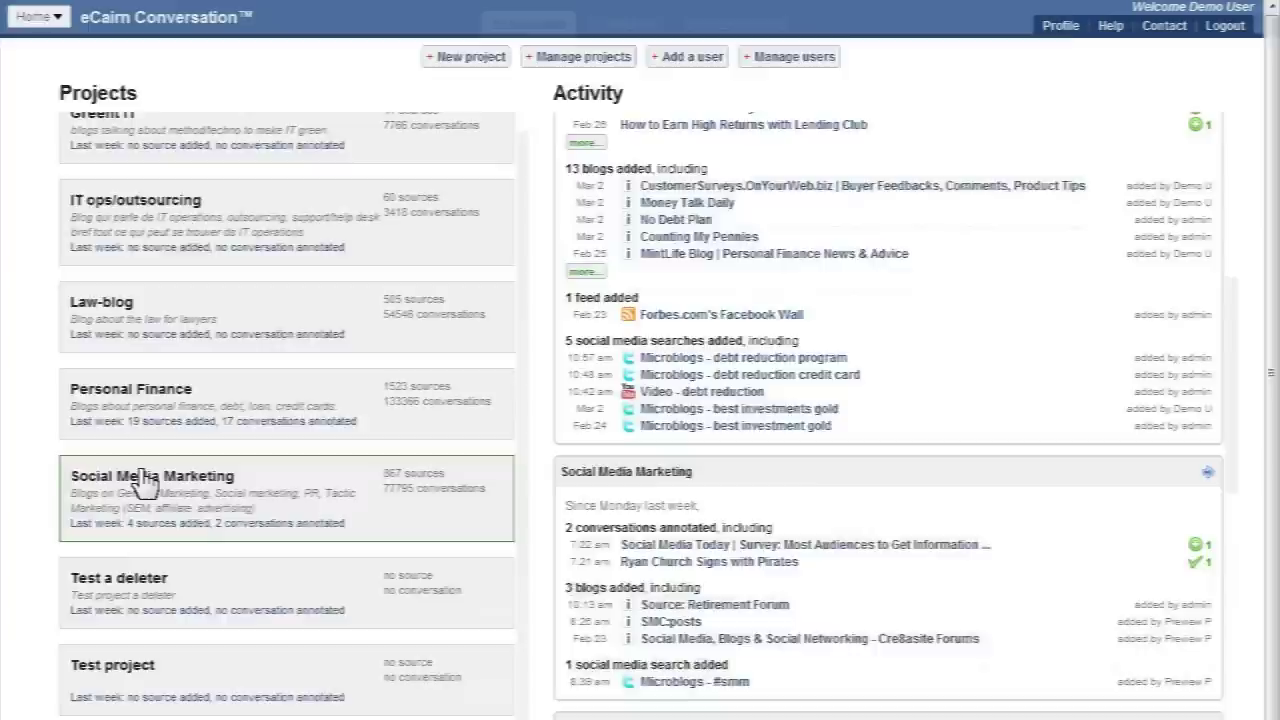
{"action": "left_click", "coordinate": [145, 481]}
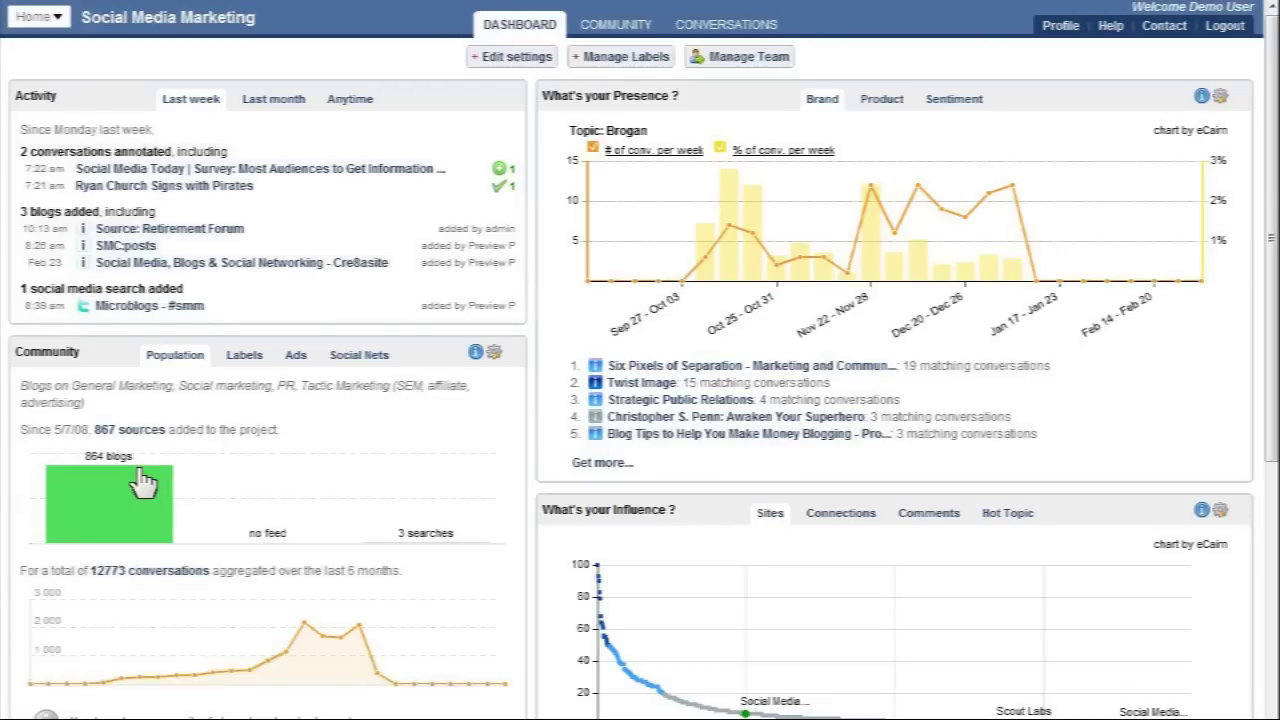
{"action": "left_click", "coordinate": [620, 28]}
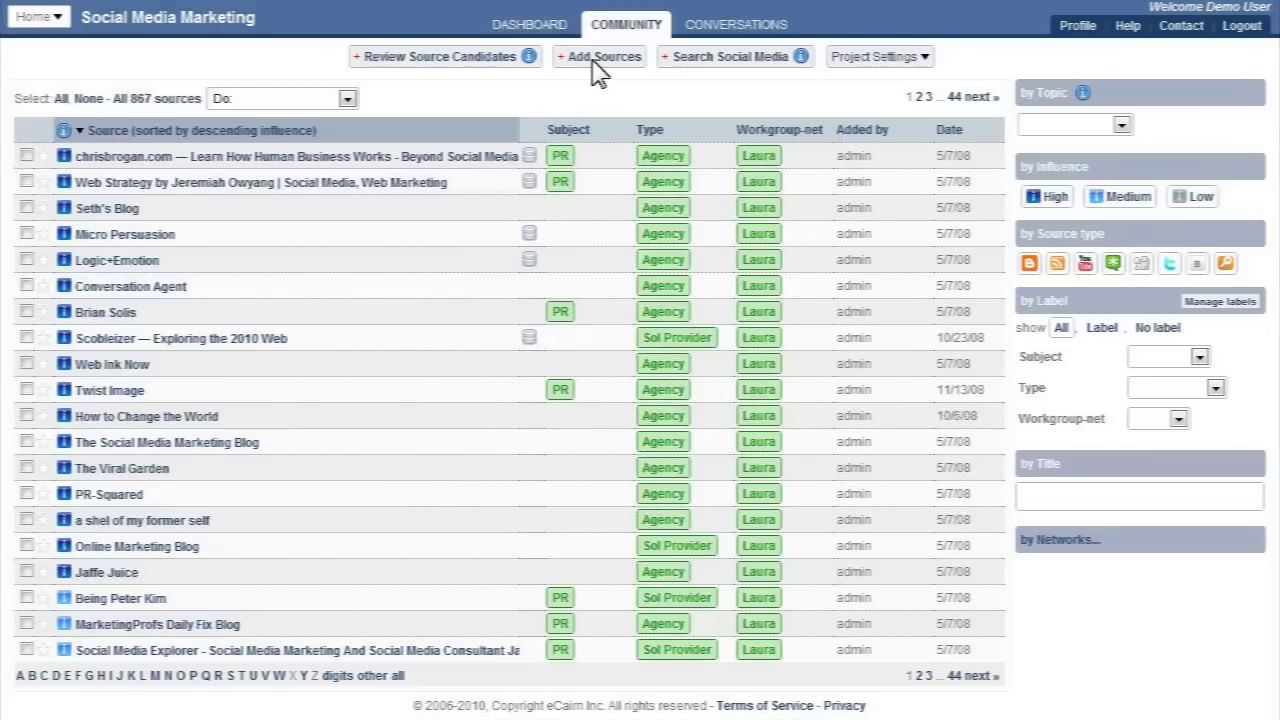
{"action": "left_click", "coordinate": [595, 58]}
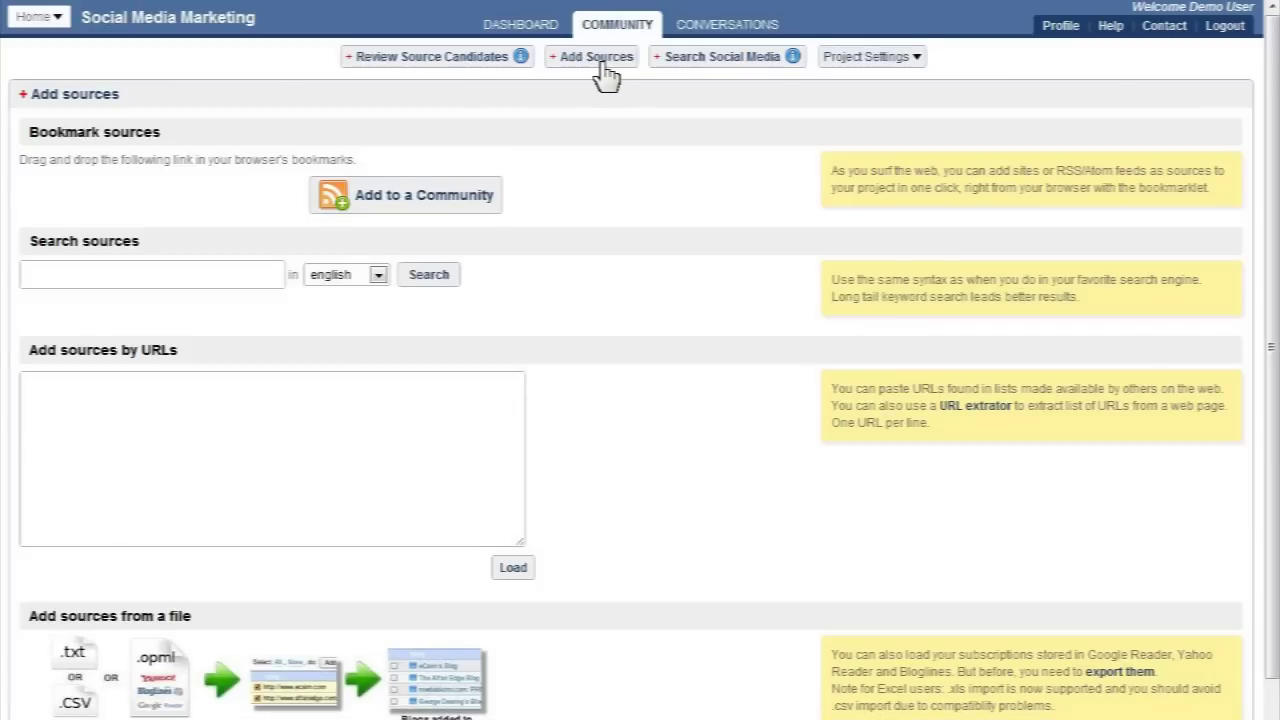
Search for English-language sources matching "social media marketing"
{"action": "left_click", "coordinate": [214, 273]}
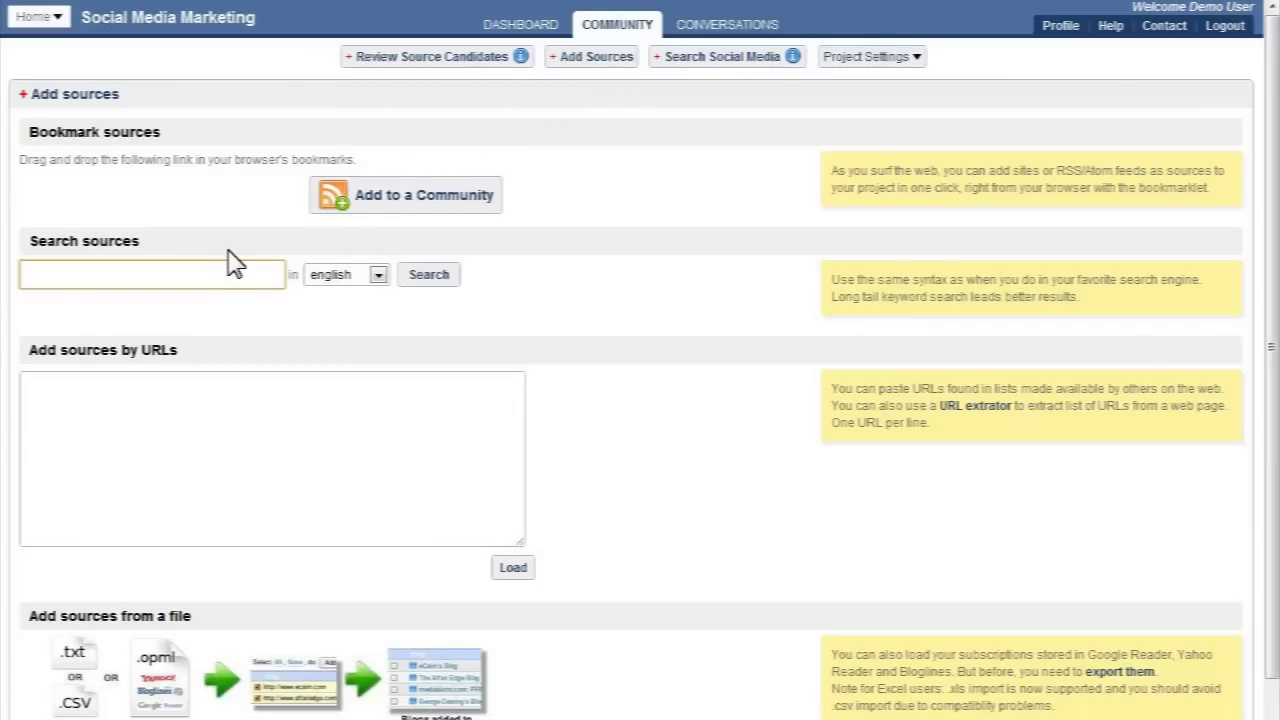
{"action": "type", "text": "social media marketing"}
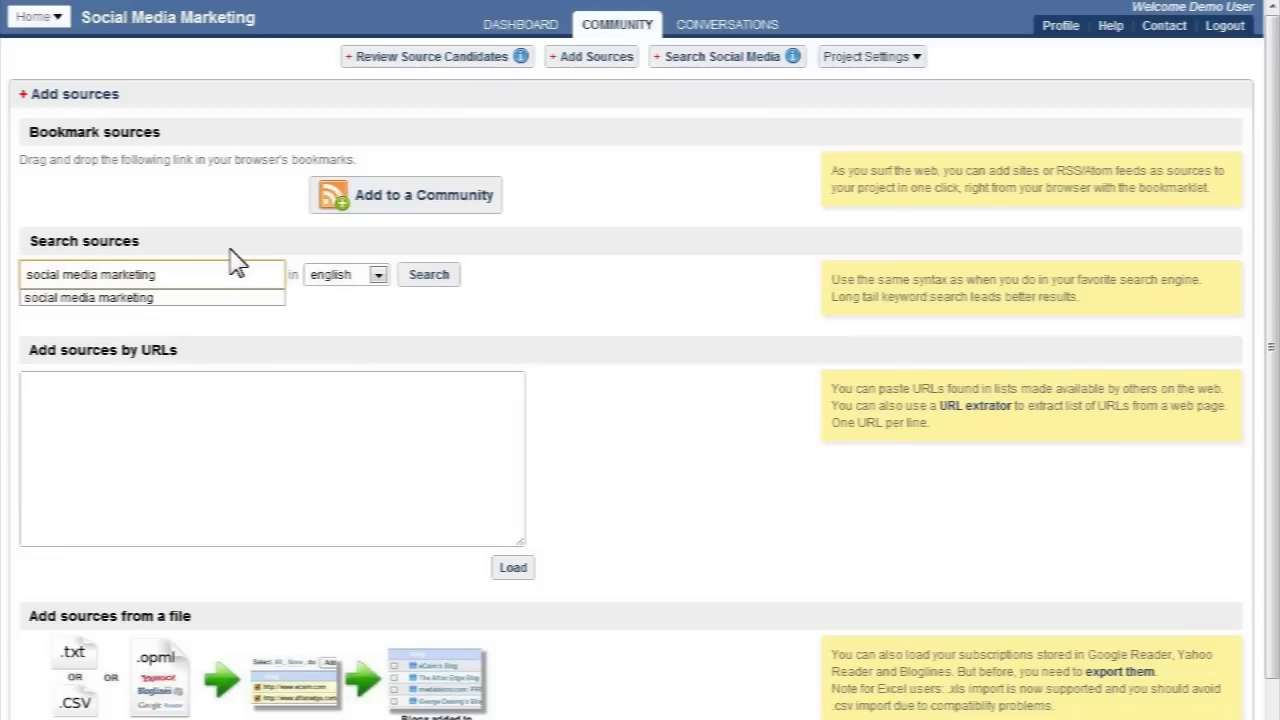
{"action": "key", "text": "Down"}
{"action": "left_click", "coordinate": [426, 280]}
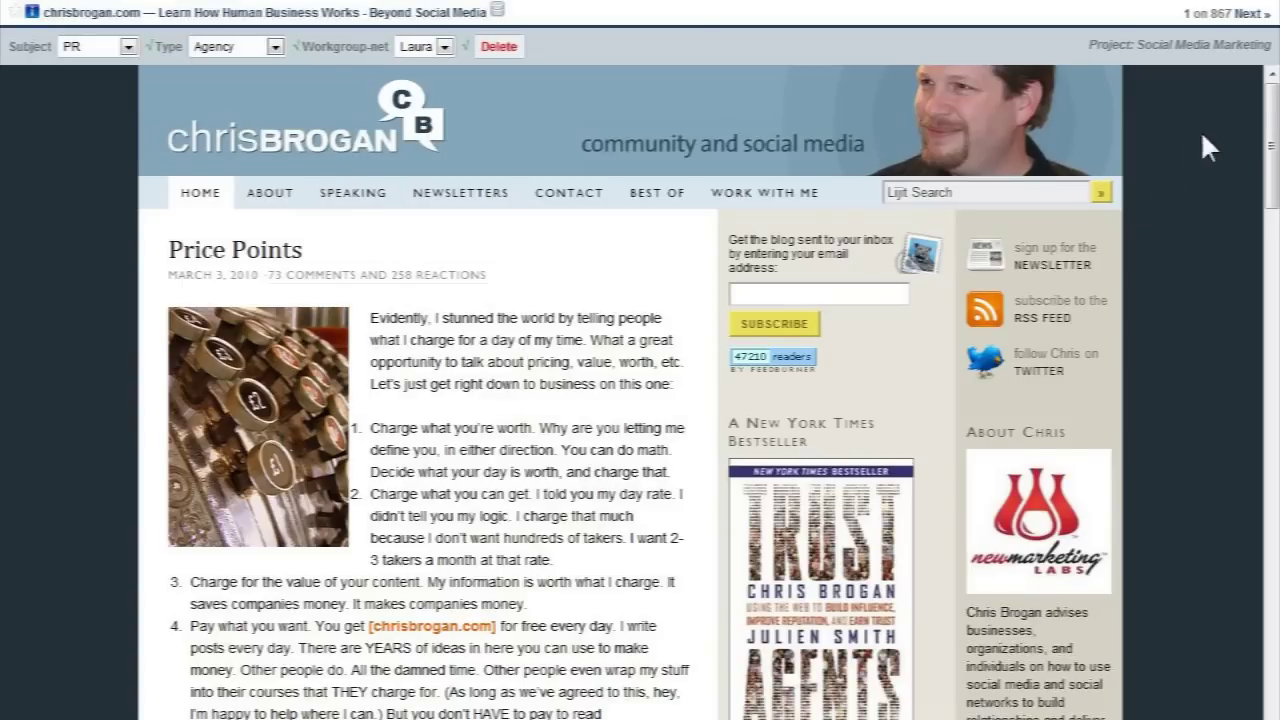
Look over the chrisbrogan.com and driving-tips blogs to compare their relevance to a social media marketing community
{"action": "mouse_move", "coordinate": [1273, 115]}
{"action": "left_mouse_down"}
{"action": "mouse_move", "coordinate": [1272, 148]}
{"action": "mouse_move", "coordinate": [1273, 97]}
{"action": "left_mouse_up"}
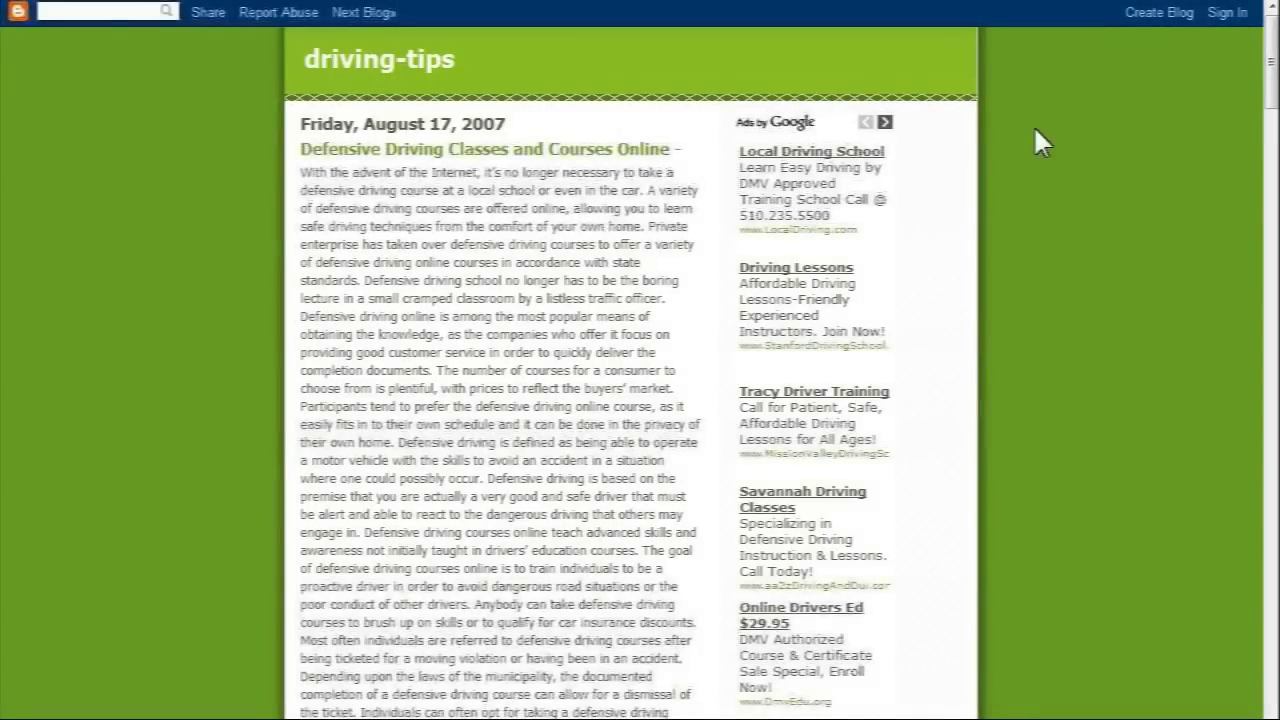
{"action": "left_click_drag", "start_coordinate": [1268, 60], "coordinate": [1216, 47]}
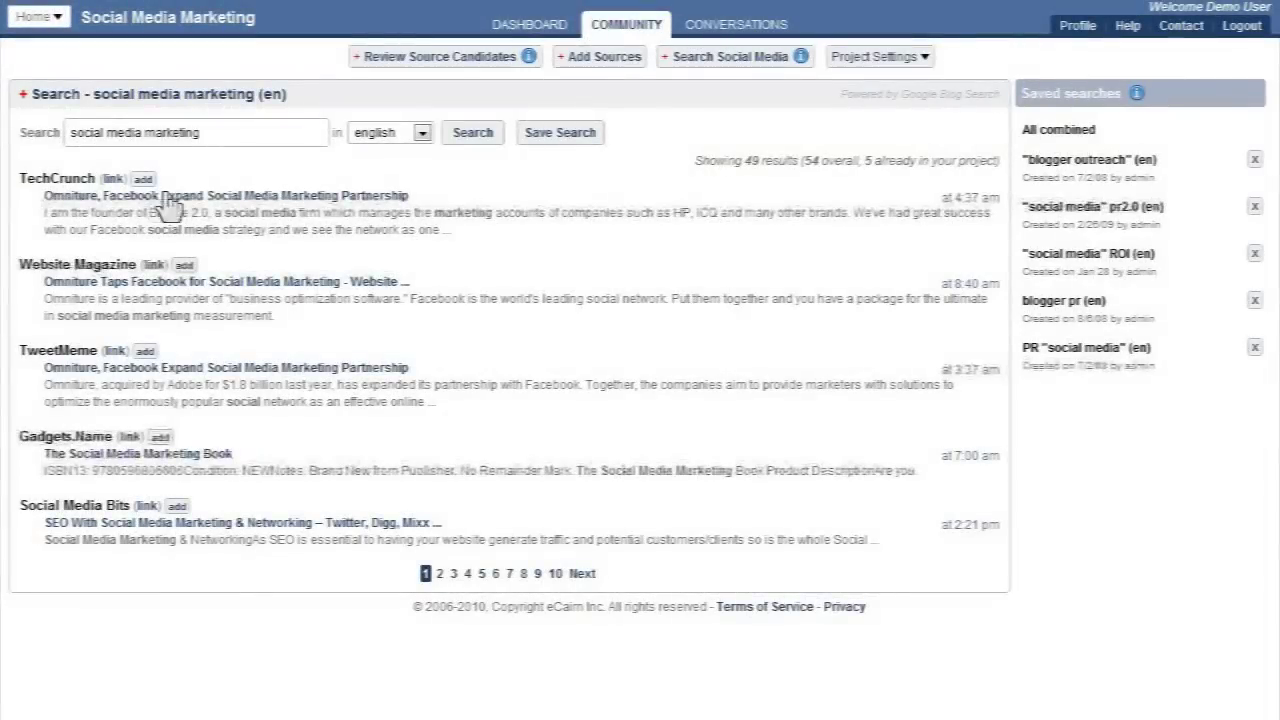
Review the TechCrunch site from the search results and add it to the project as a source
{"action": "left_click", "coordinate": [113, 179]}
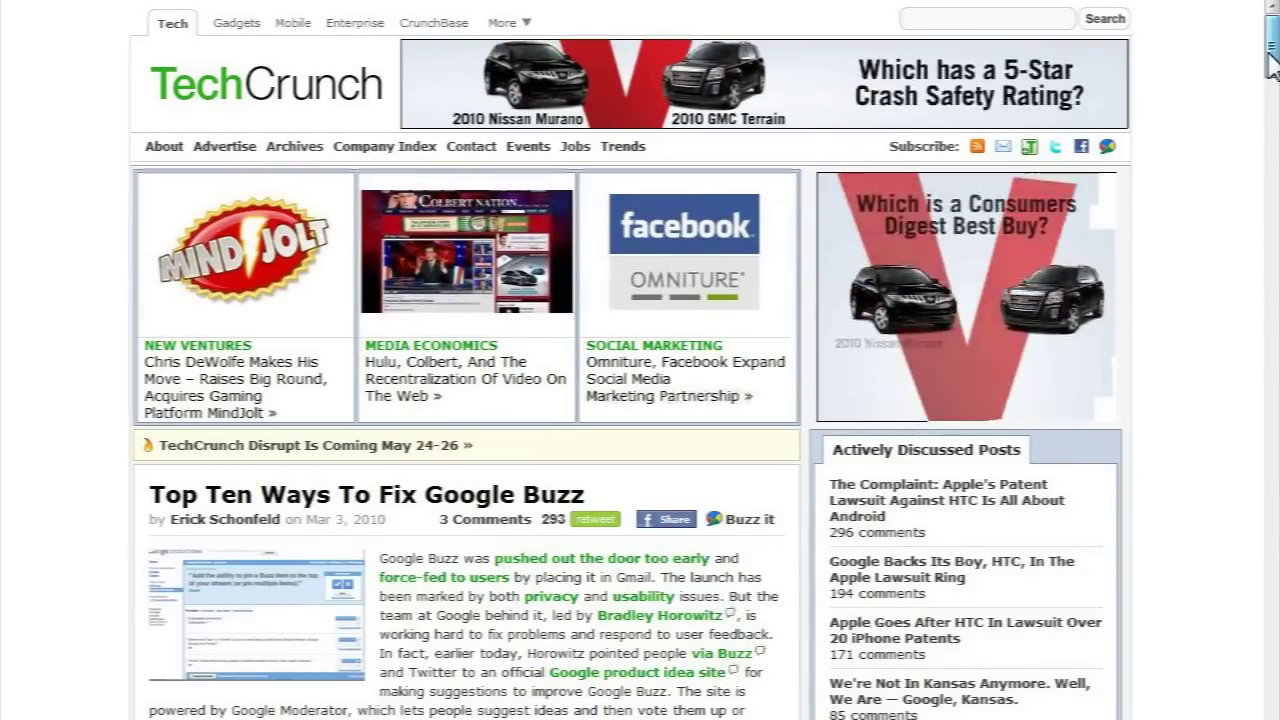
{"action": "left_click", "coordinate": [1270, 105]}
{"action": "left_click", "coordinate": [1274, 60]}
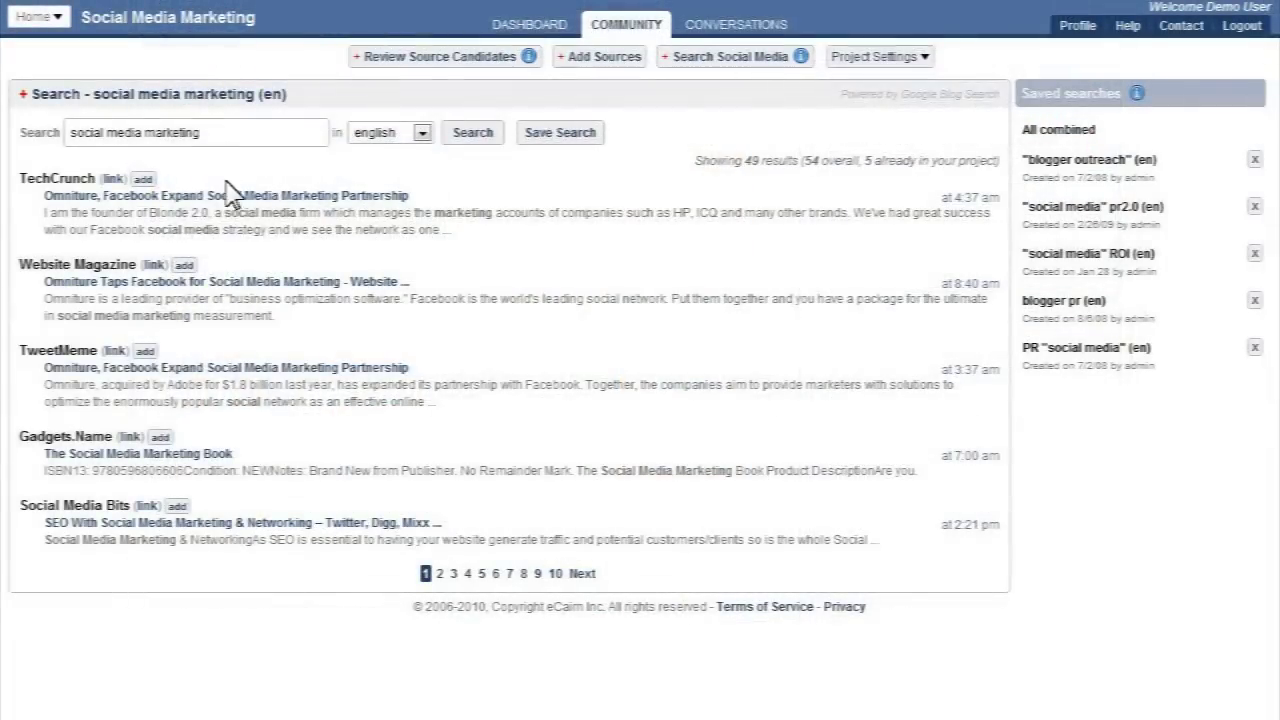
{"action": "left_click", "coordinate": [143, 180]}
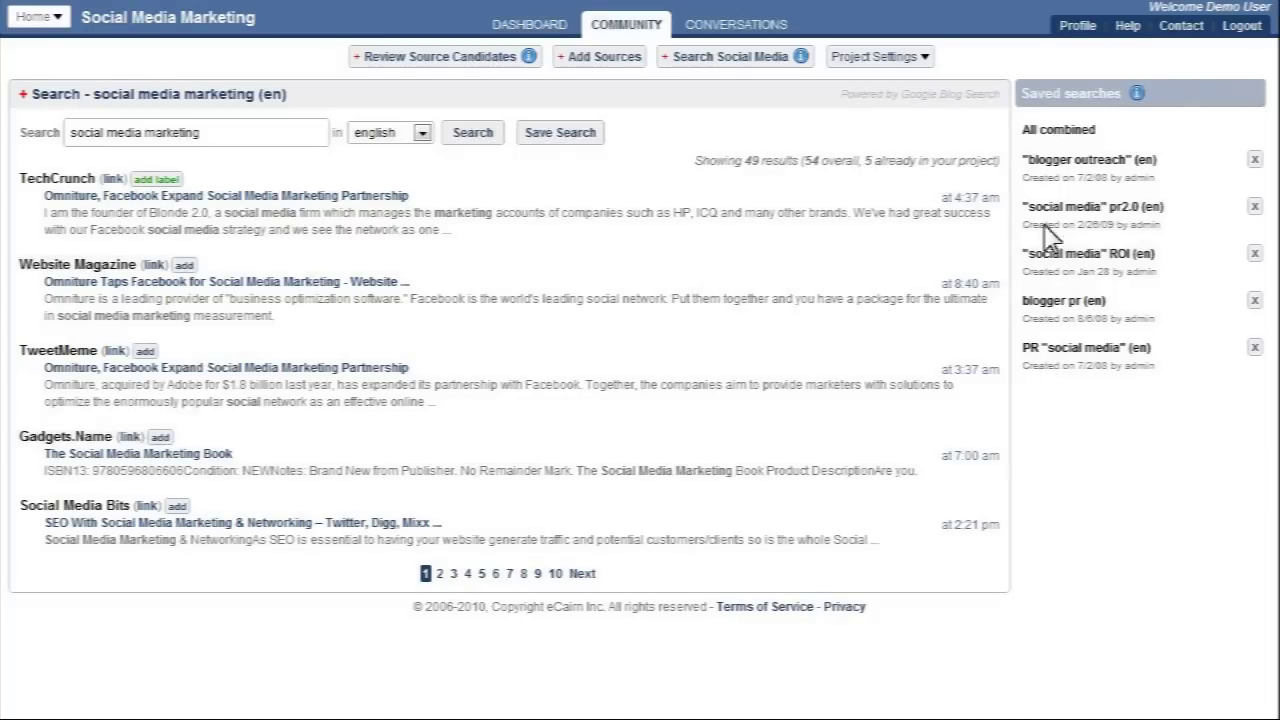
{"action": "left_click", "coordinate": [1050, 172]}
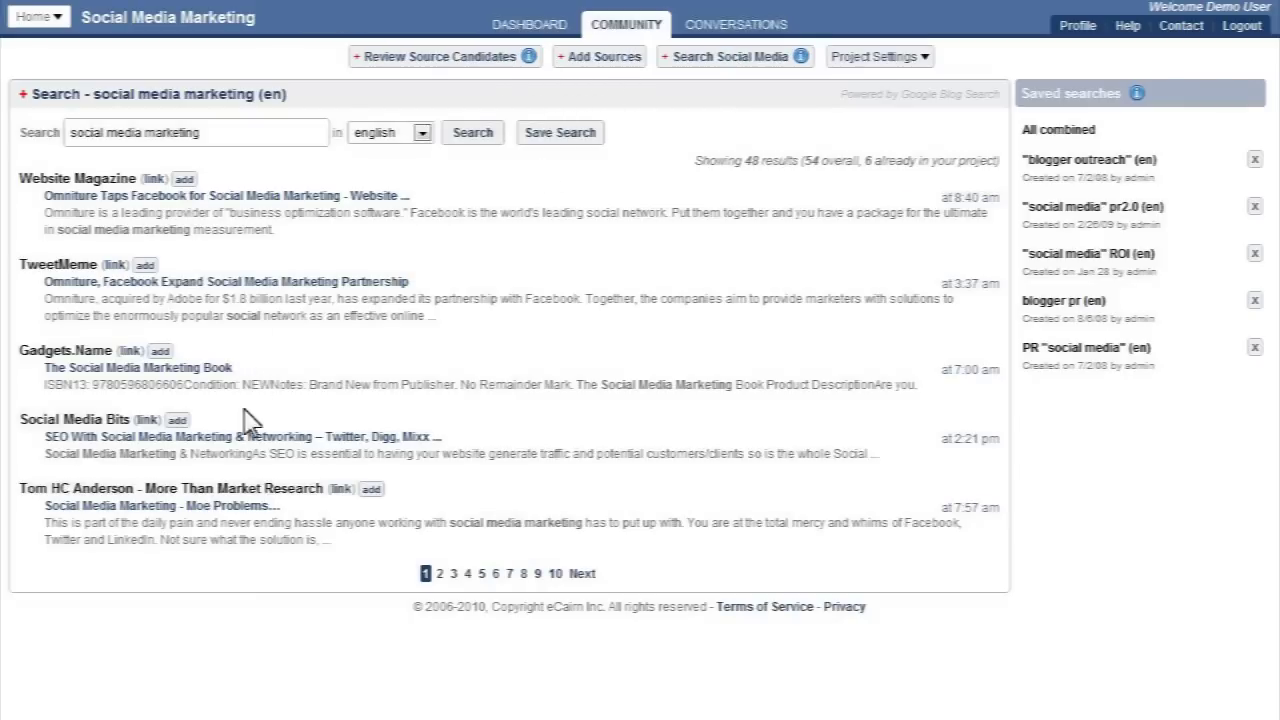
Review the Social Media Bits site, and add the More Than Market Research blog from the results to the project
{"action": "left_click", "coordinate": [147, 420]}
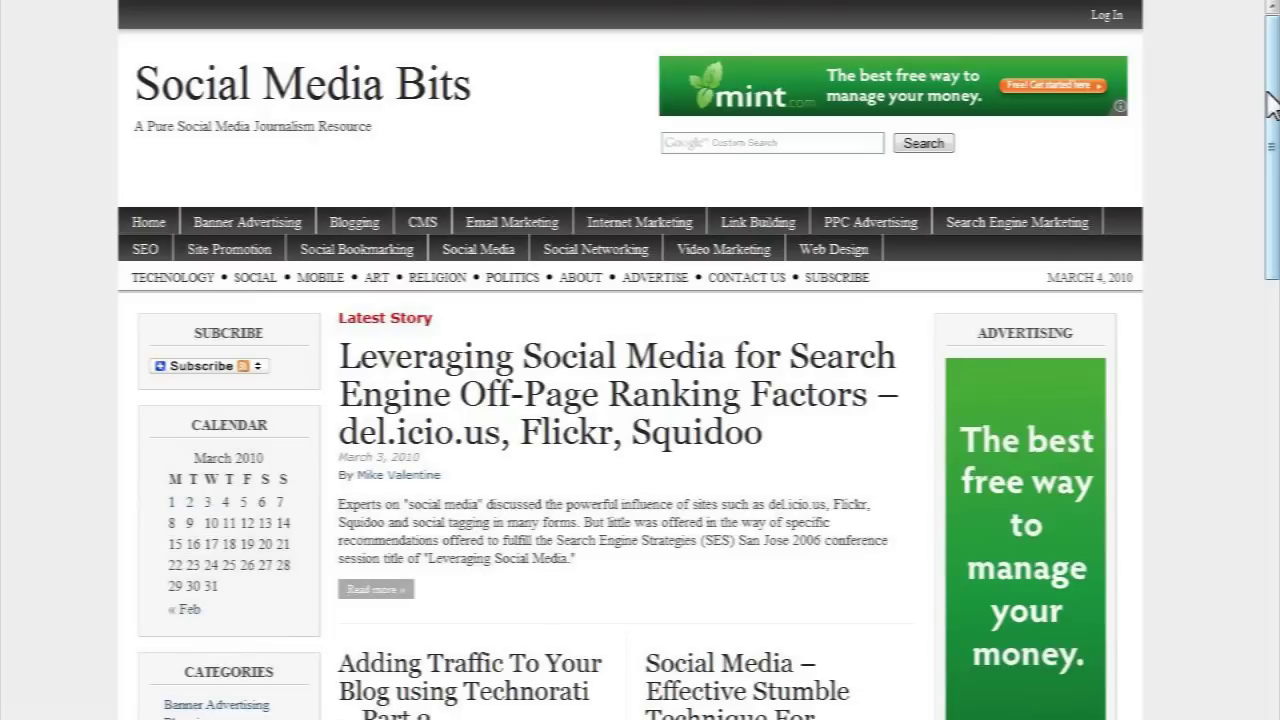
{"action": "left_click_drag", "start_coordinate": [1269, 129], "coordinate": [1270, 156]}
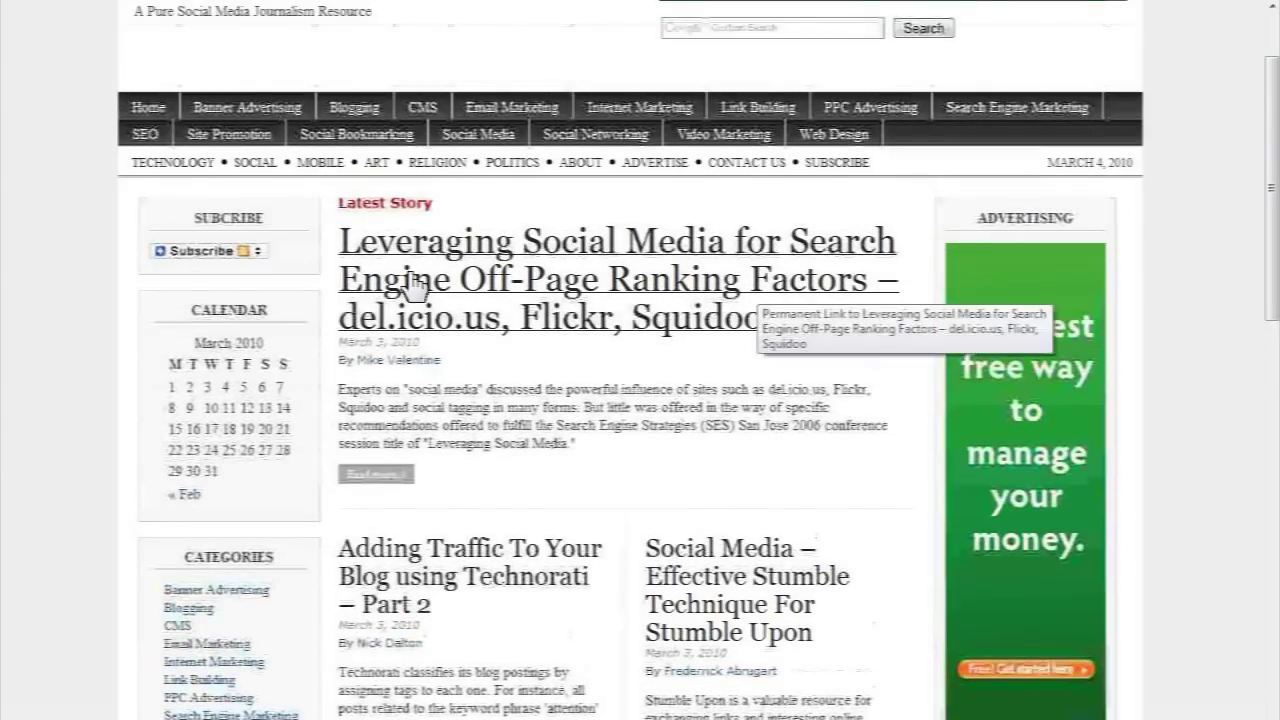
{"action": "left_click", "coordinate": [275, 6]}
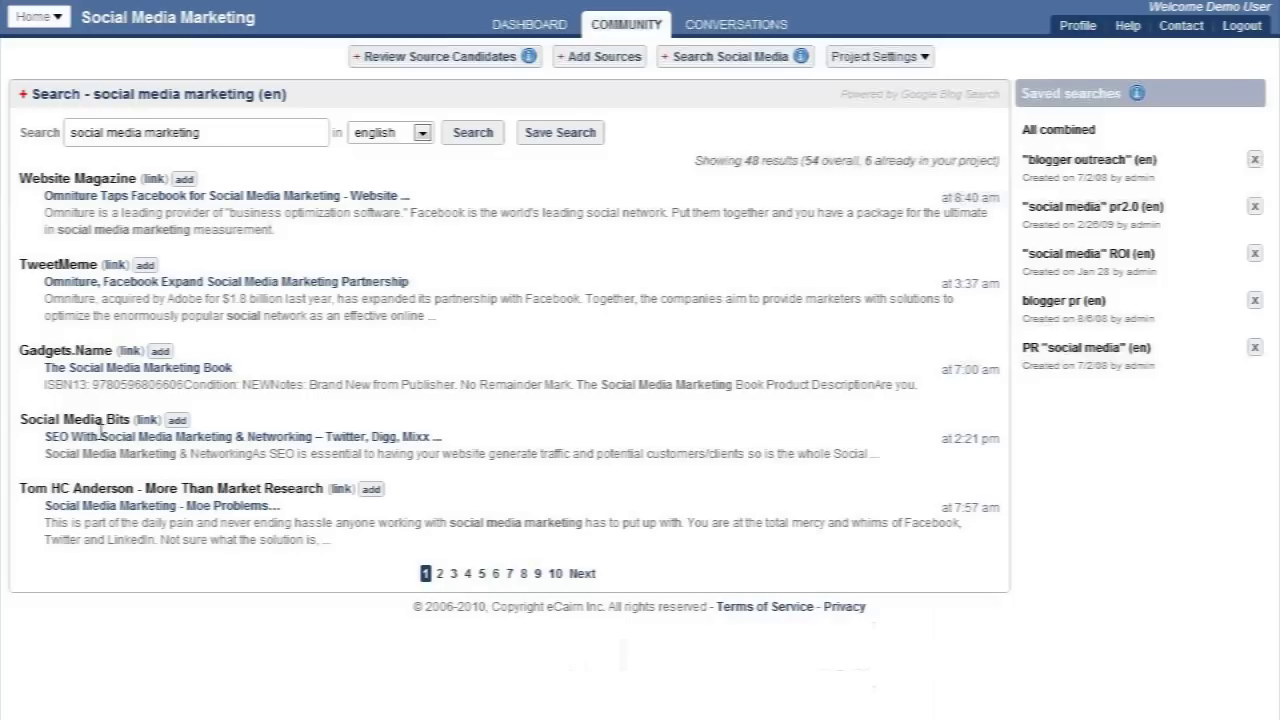
{"action": "left_click", "coordinate": [369, 490]}
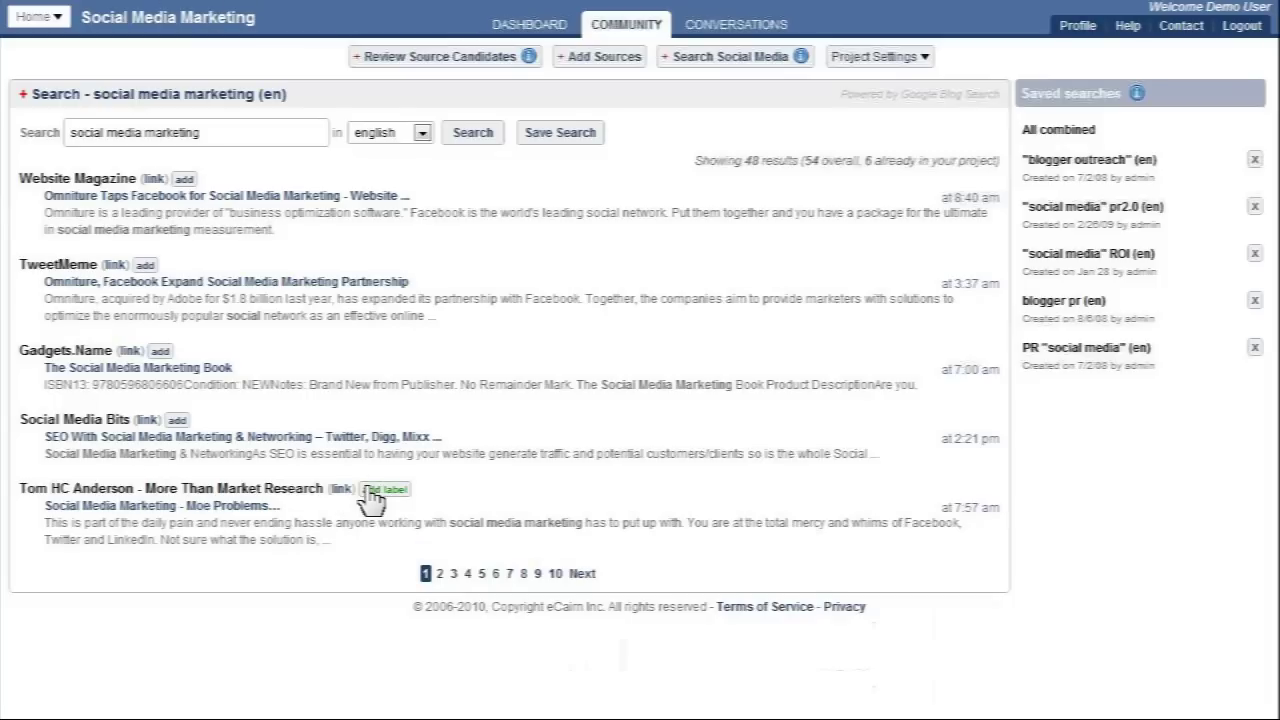
Look over the source candidates from all saved searches combined and return to the page for adding sources
{"action": "left_click", "coordinate": [485, 60]}
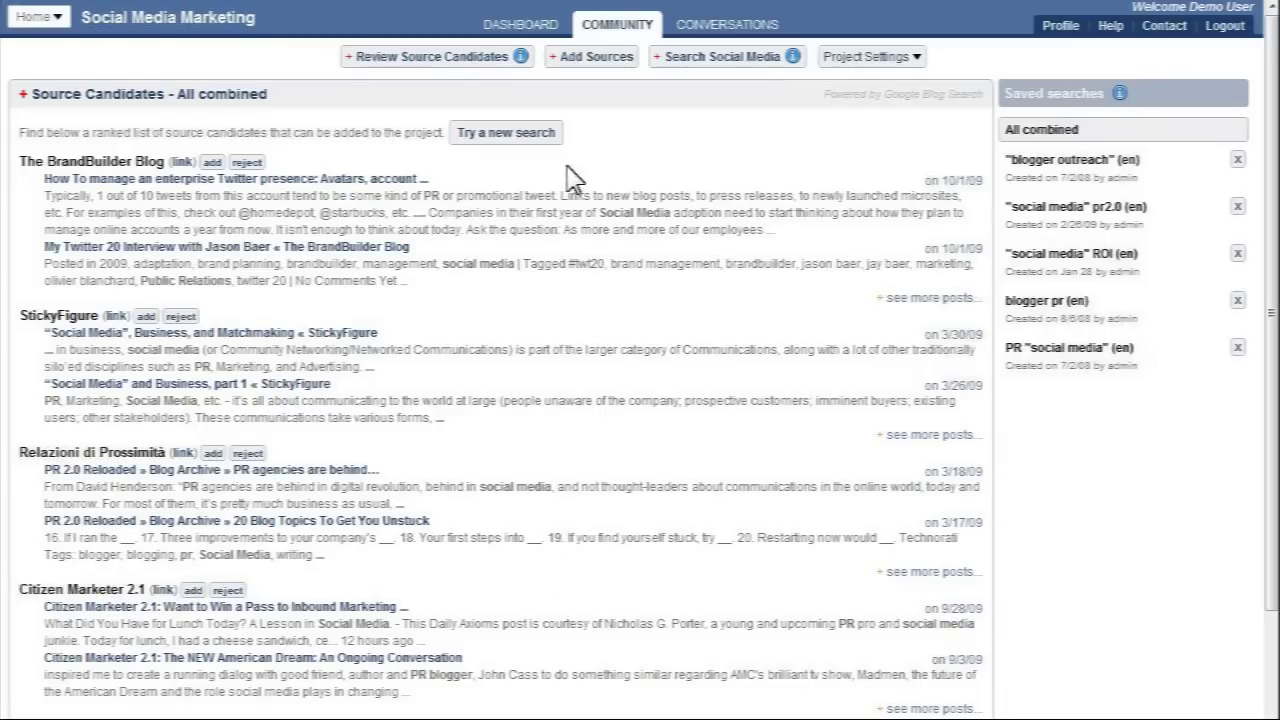
{"action": "left_click", "coordinate": [588, 62]}
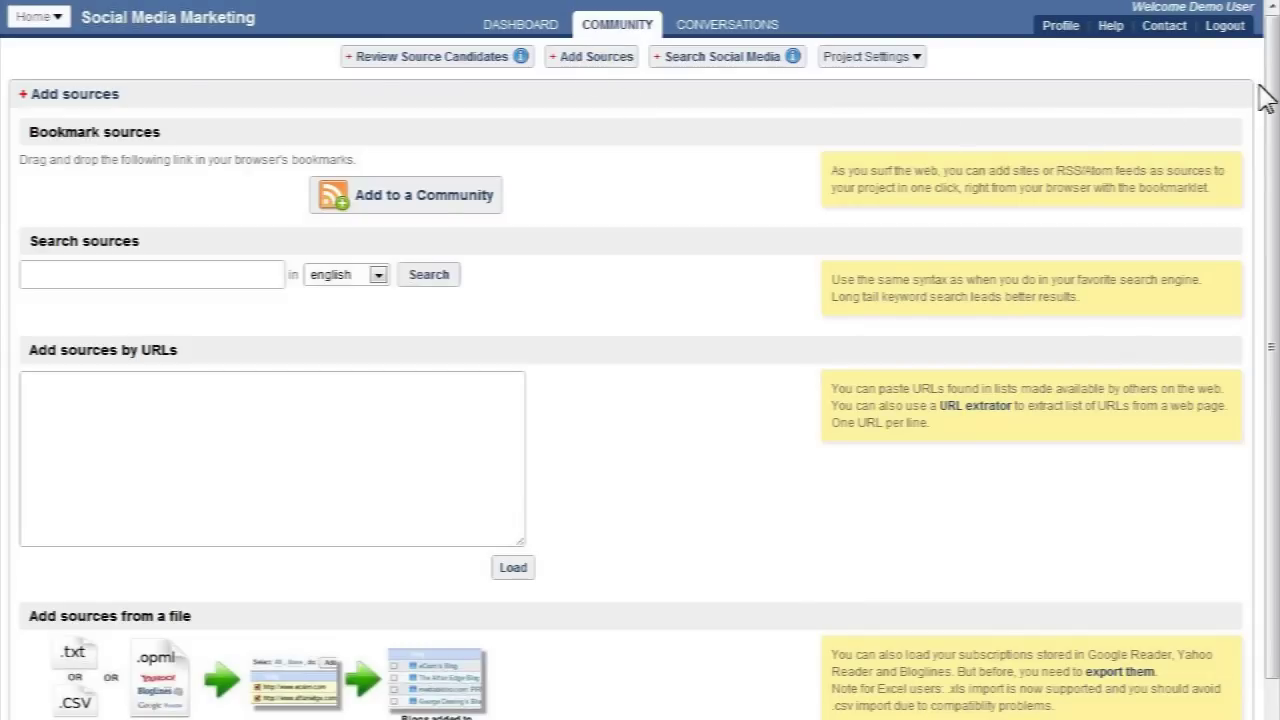
{"action": "left_click_drag", "start_coordinate": [1266, 114], "coordinate": [1273, 275]}
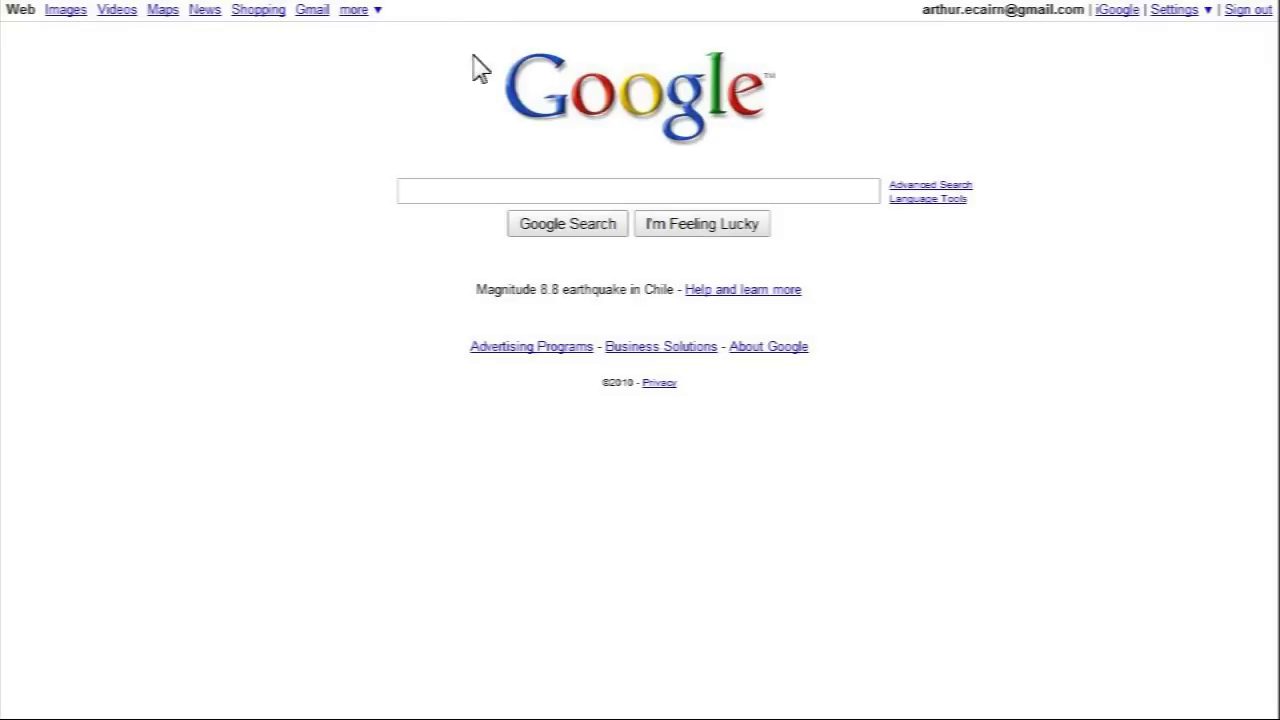
Search Google for "top social media blogs" and open the article listing the Top 50 Social Media Blogs Of The Year
{"action": "left_click", "coordinate": [456, 192]}
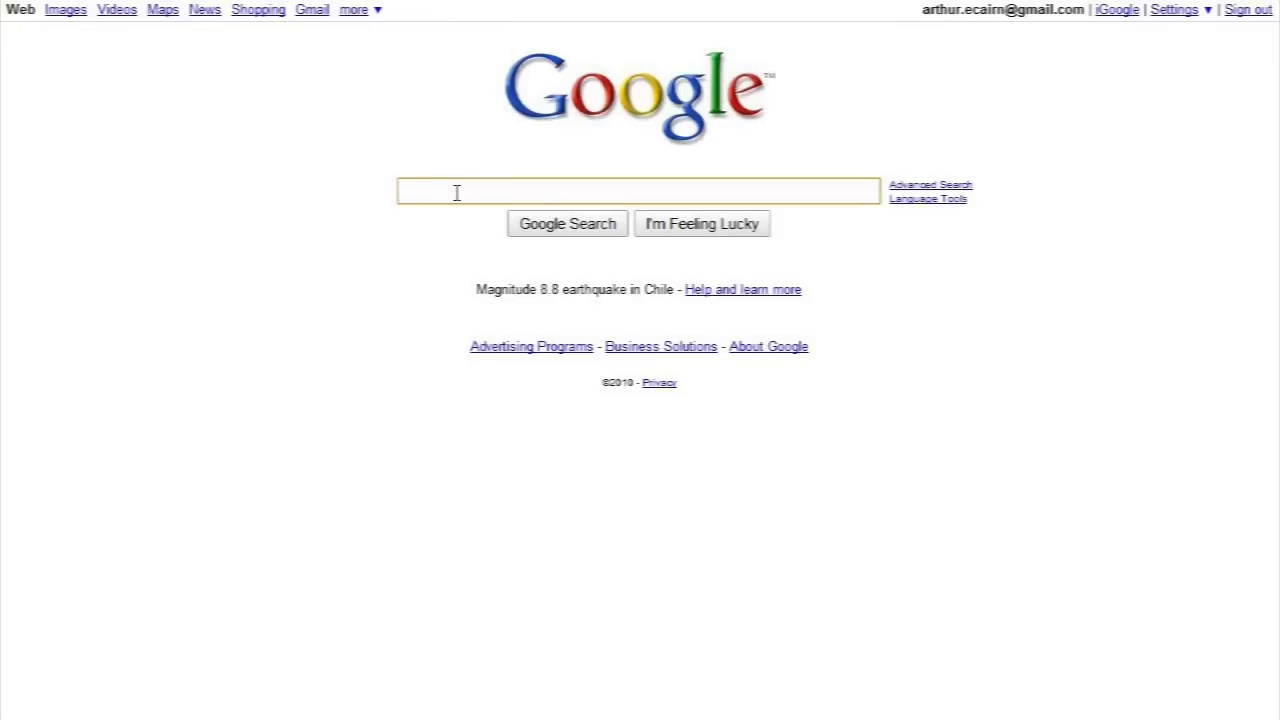
{"action": "type", "text": "top social media blogs"}
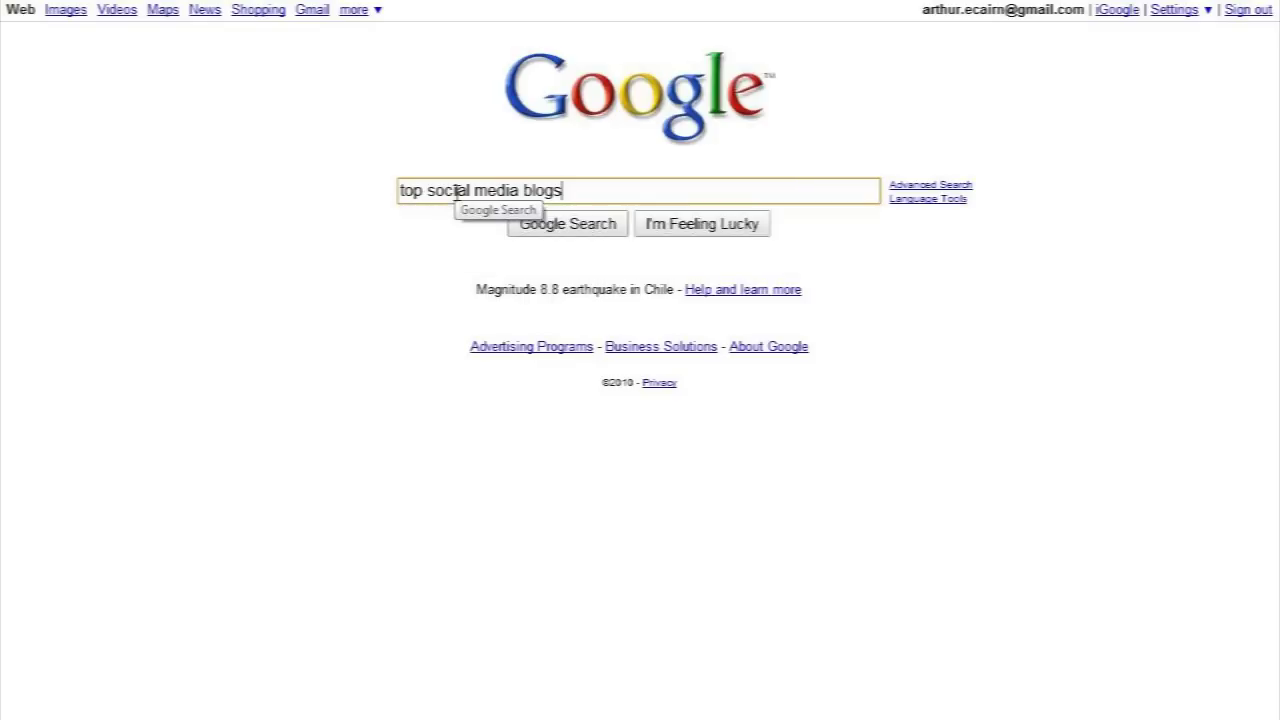
{"action": "key", "text": "Return"}
{"action": "left_click", "coordinate": [268, 170]}
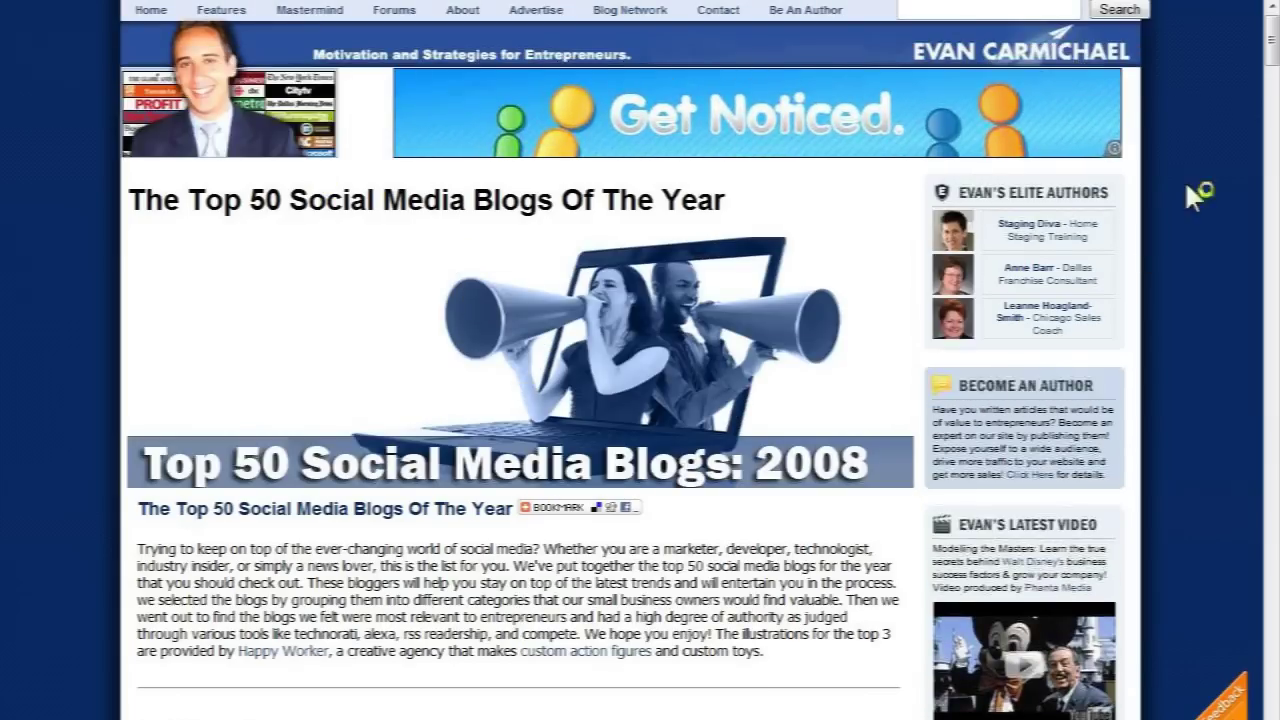
{"action": "mouse_move", "coordinate": [1270, 58]}
{"action": "left_mouse_down"}
{"action": "mouse_move", "coordinate": [1262, 205]}
{"action": "mouse_move", "coordinate": [1262, 80]}
{"action": "left_mouse_up"}
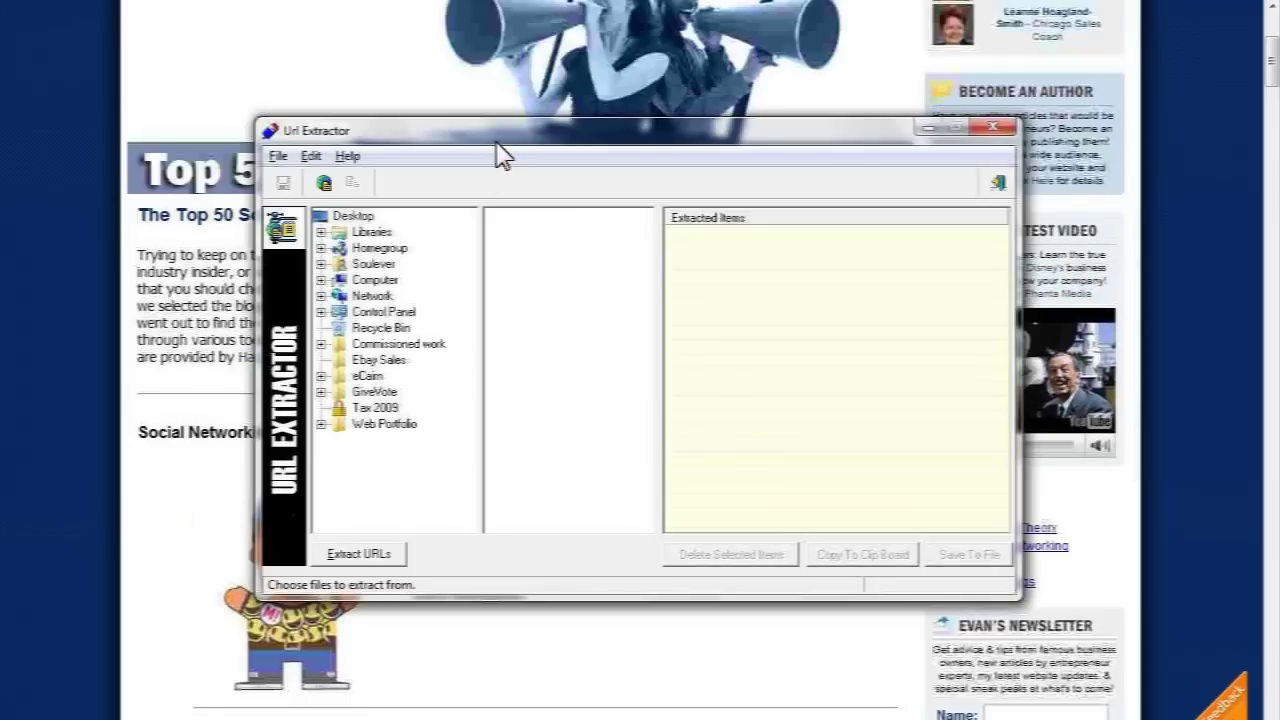
Look over the Url Extractor program in front of the blog list and close it
{"action": "left_click_drag", "start_coordinate": [500, 155], "coordinate": [520, 177]}
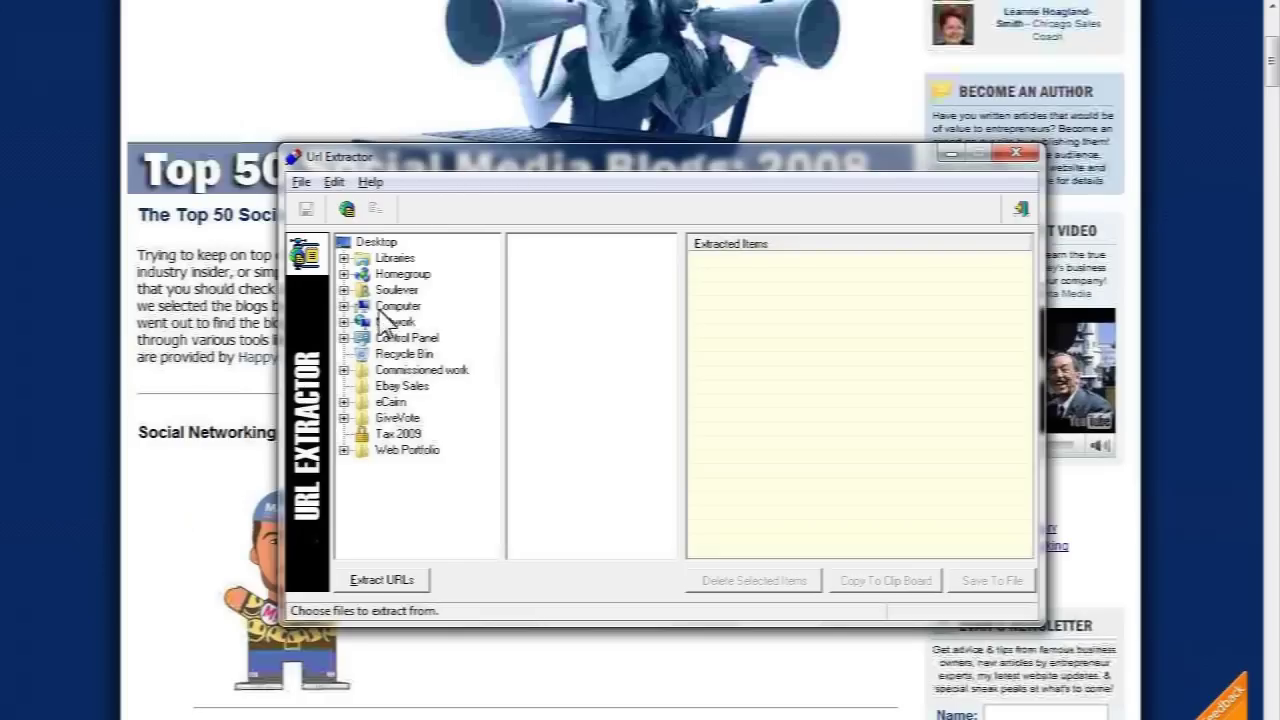
{"action": "key", "text": "alt"}
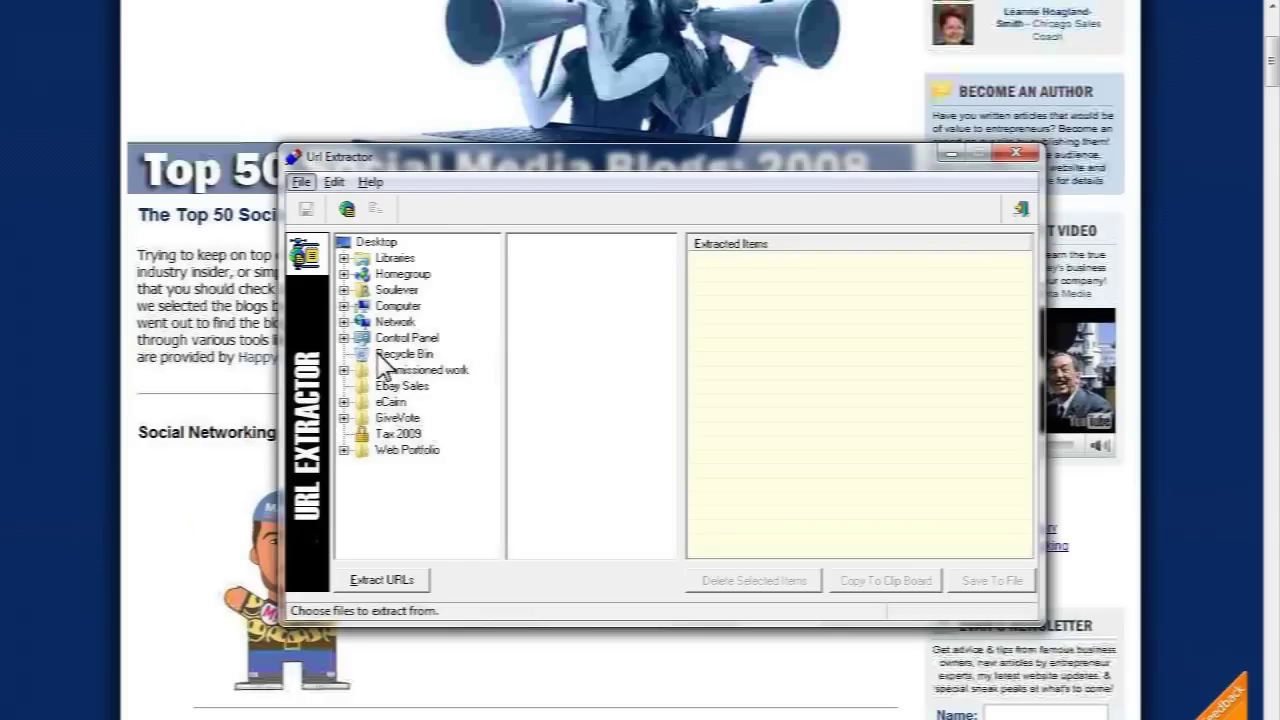
{"action": "key", "text": "alt+F4"}
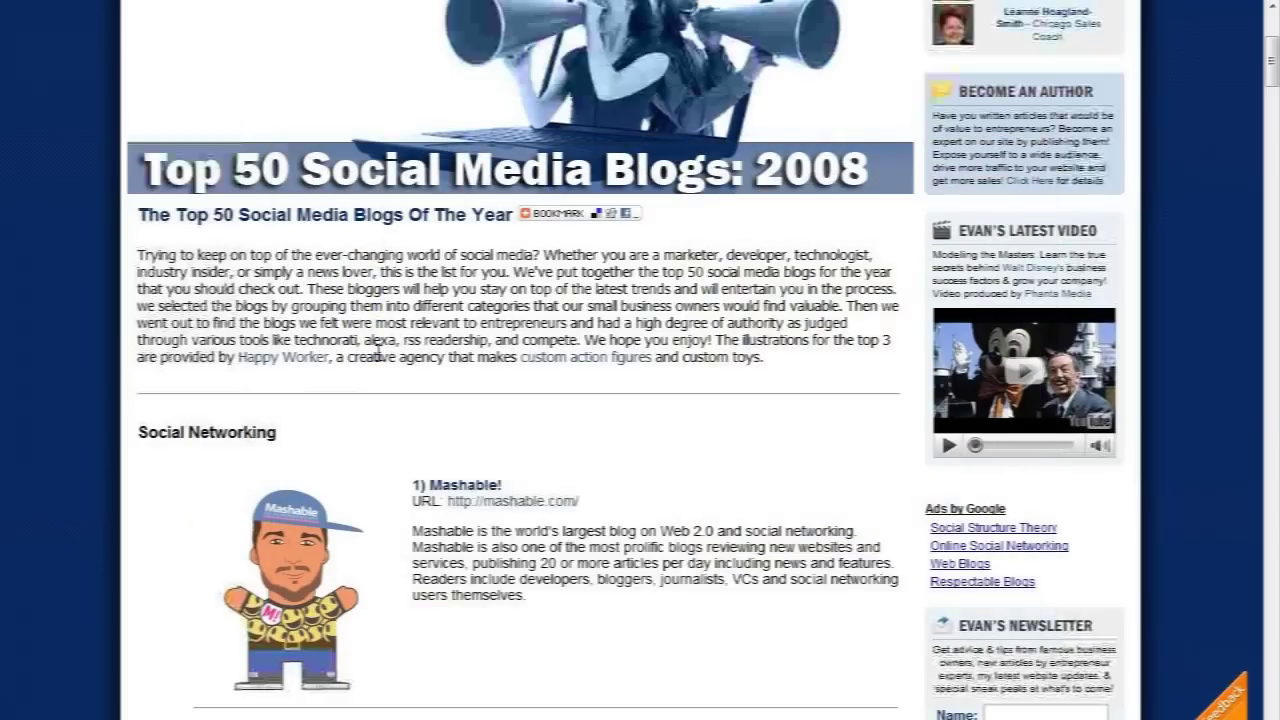
Switch to the Brian Solis blog and look over its home page as a possible source
{"action": "key", "text": "alt+Tab"}
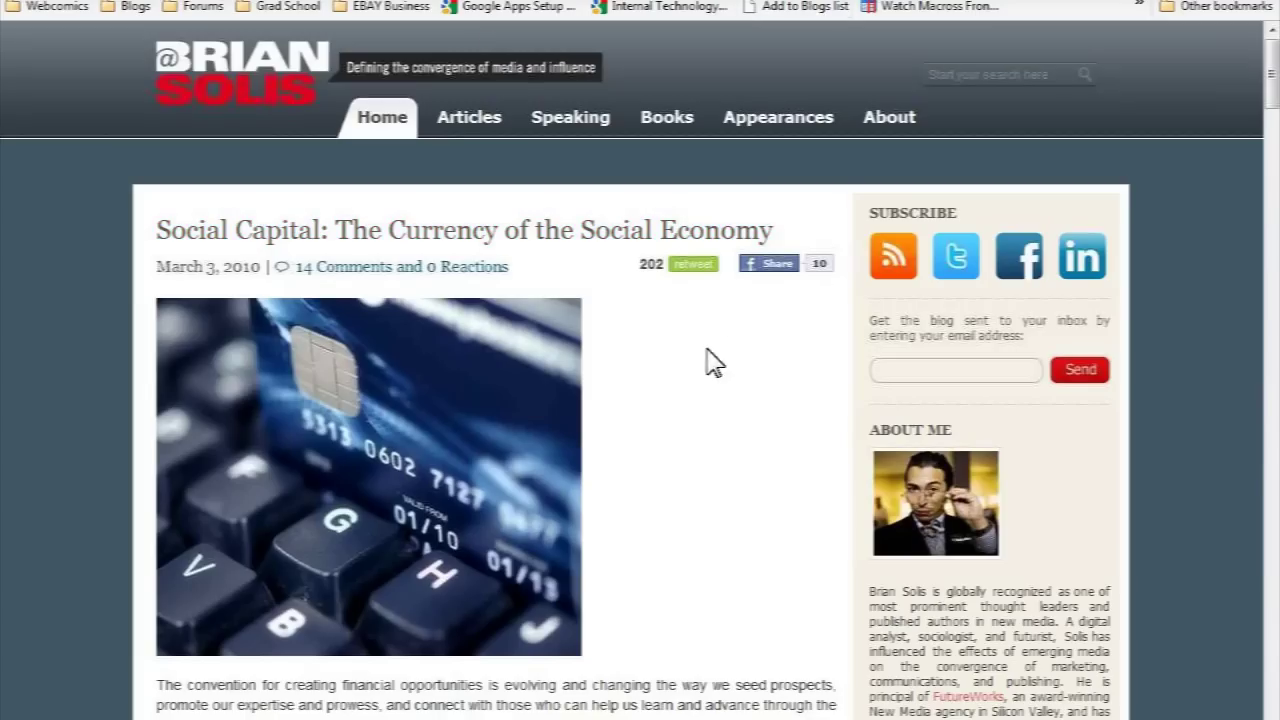
{"action": "mouse_move", "coordinate": [1272, 95]}
{"action": "left_mouse_down"}
{"action": "mouse_move", "coordinate": [1276, 240]}
{"action": "mouse_move", "coordinate": [1276, 98]}
{"action": "left_mouse_up"}
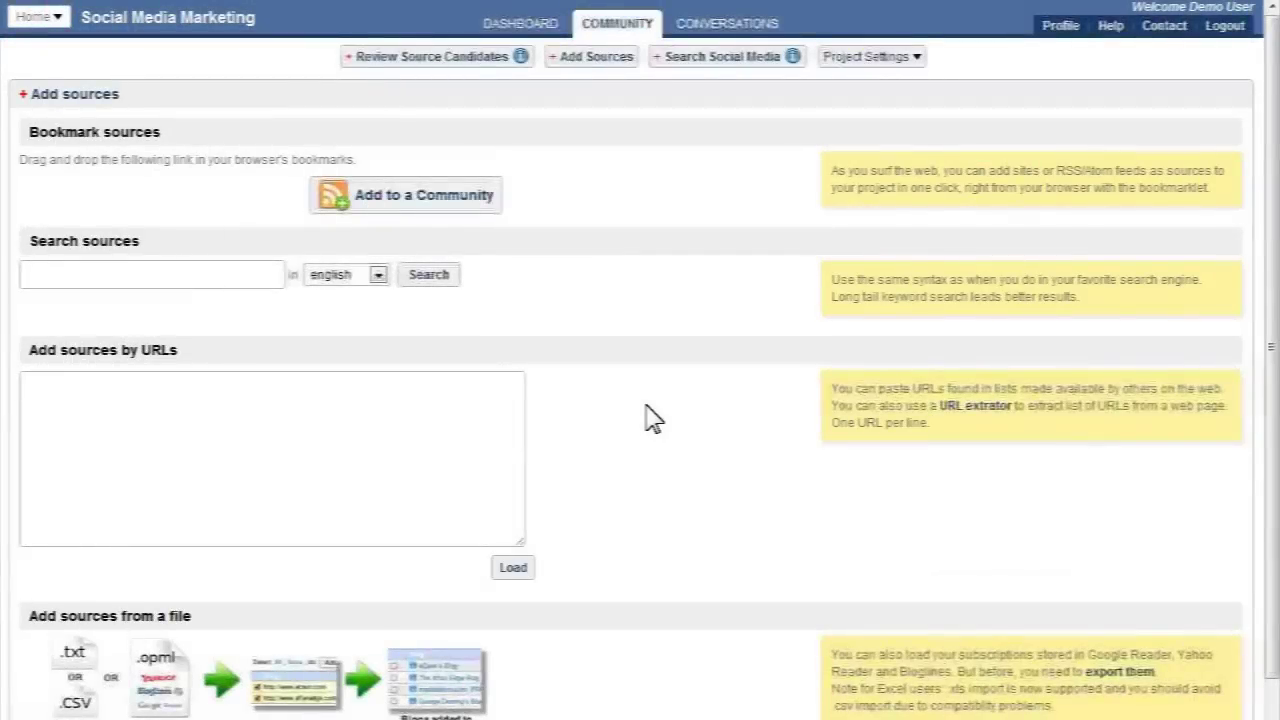
{"action": "left_click", "coordinate": [445, 434]}
{"action": "type", "text": "www.onerele"}
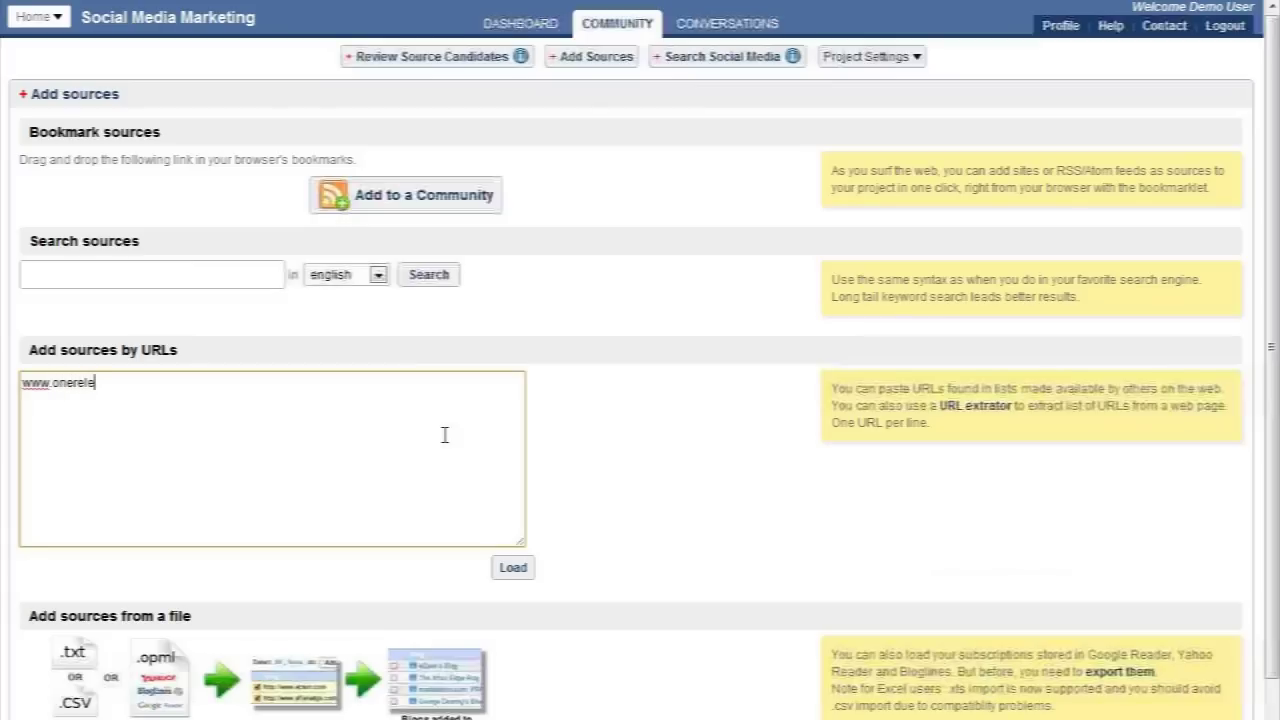
{"action": "type", "text": "vantblog.com"}
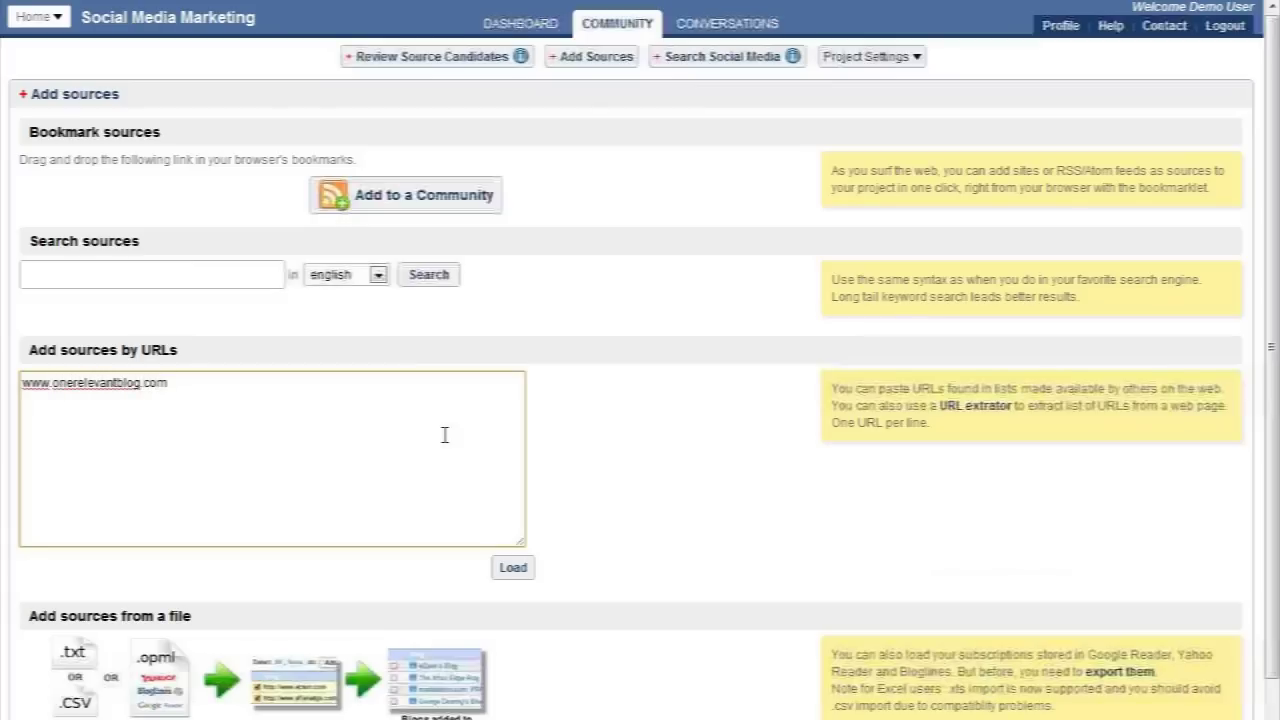
{"action": "type", "text": "www.t"}
{"action": "key", "text": "BackSpace"}
{"action": "type", "text": ".tworelevantblogs.com"}
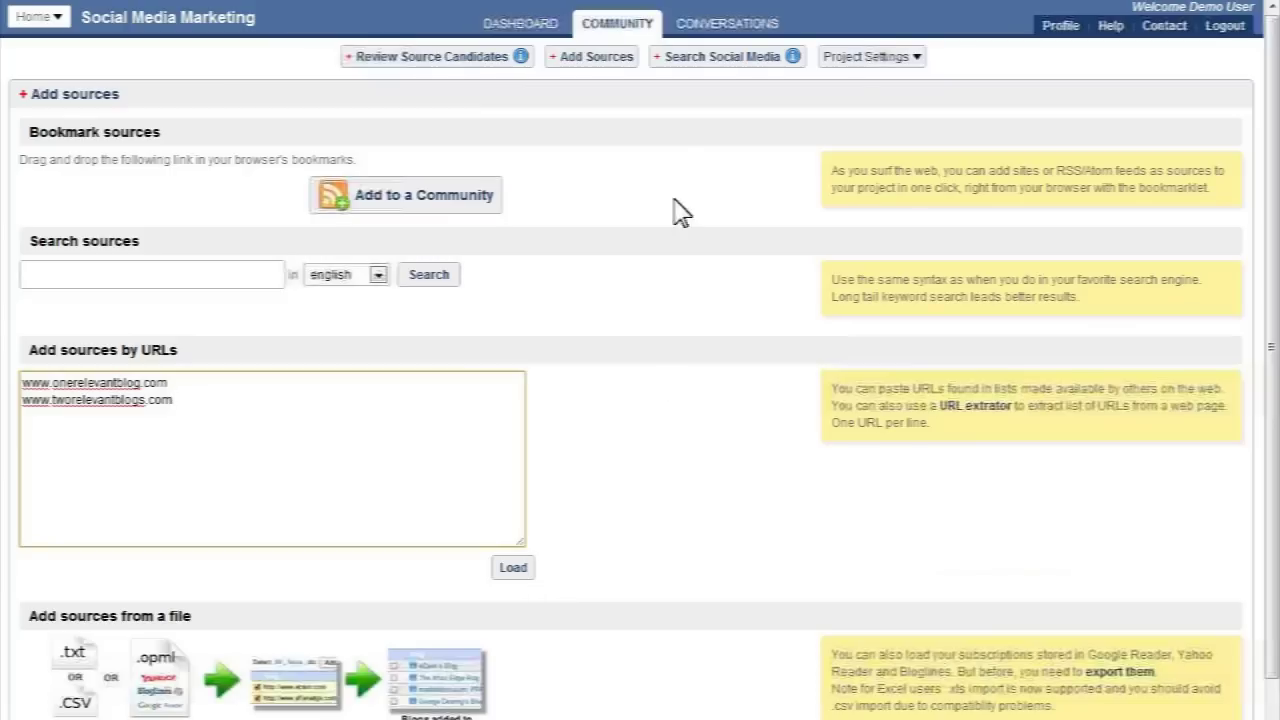
Open the social media search and look through its source types: Forums, Comments, Microblogs, Bookmarks, QAs and Video
{"action": "left_click", "coordinate": [714, 68]}
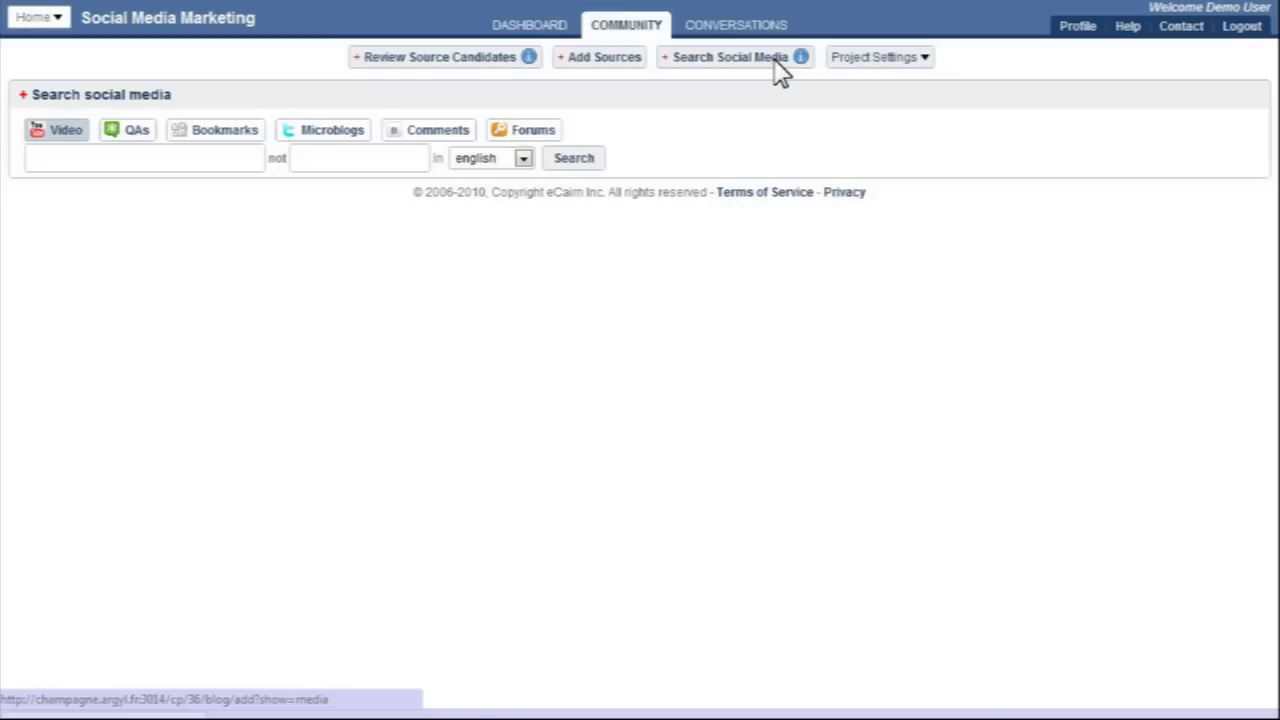
{"action": "left_click", "coordinate": [535, 132]}
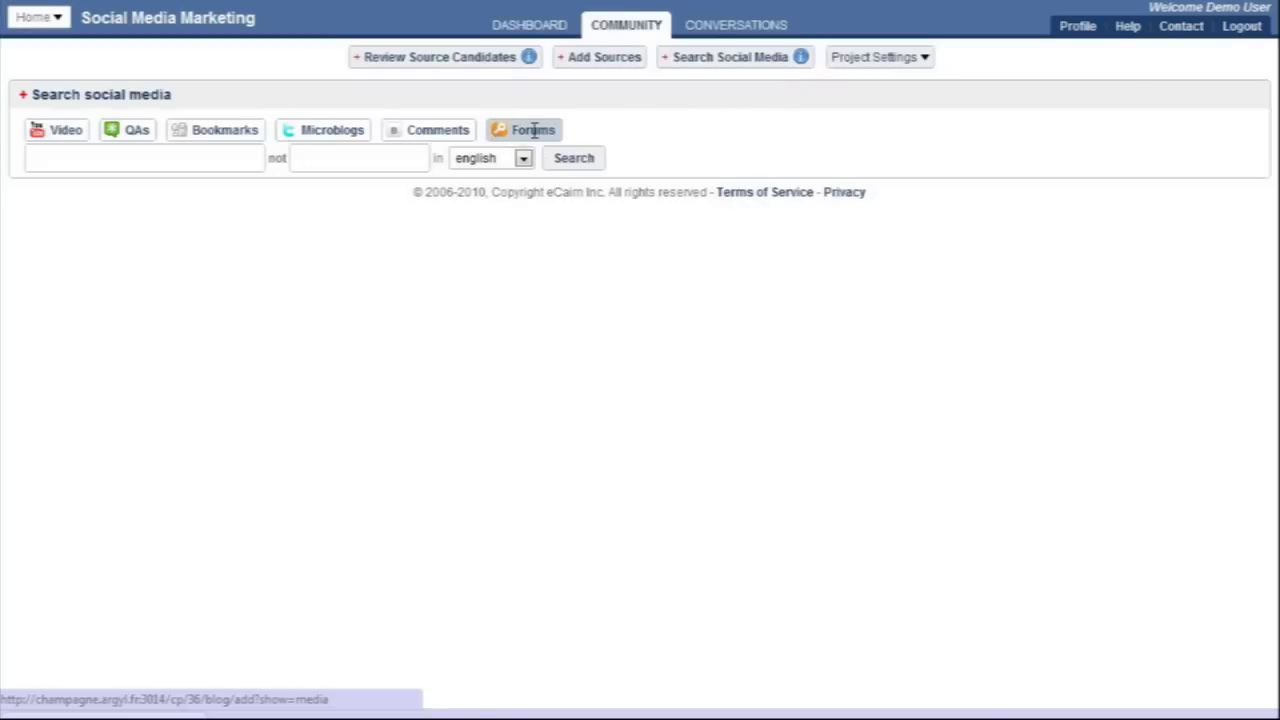
{"action": "left_click", "coordinate": [453, 143]}
{"action": "left_click", "coordinate": [316, 138]}
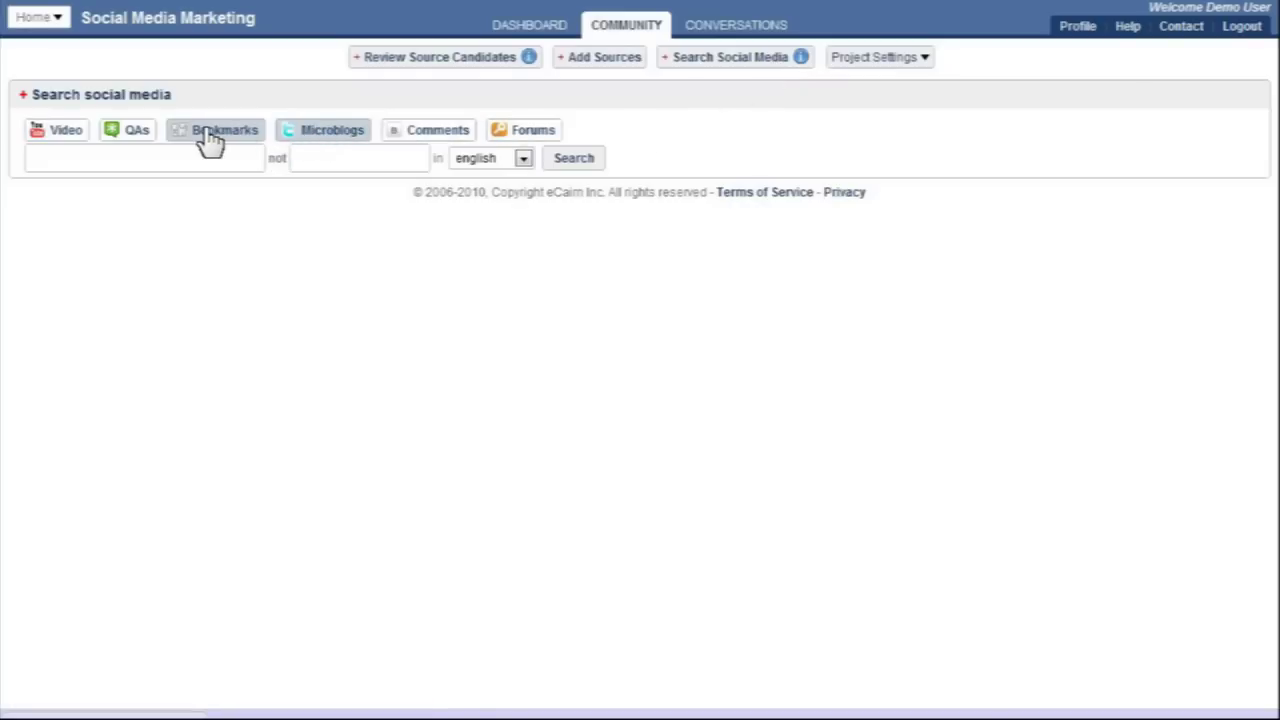
{"action": "left_click", "coordinate": [200, 140]}
{"action": "left_click", "coordinate": [130, 135]}
{"action": "left_click", "coordinate": [57, 140]}
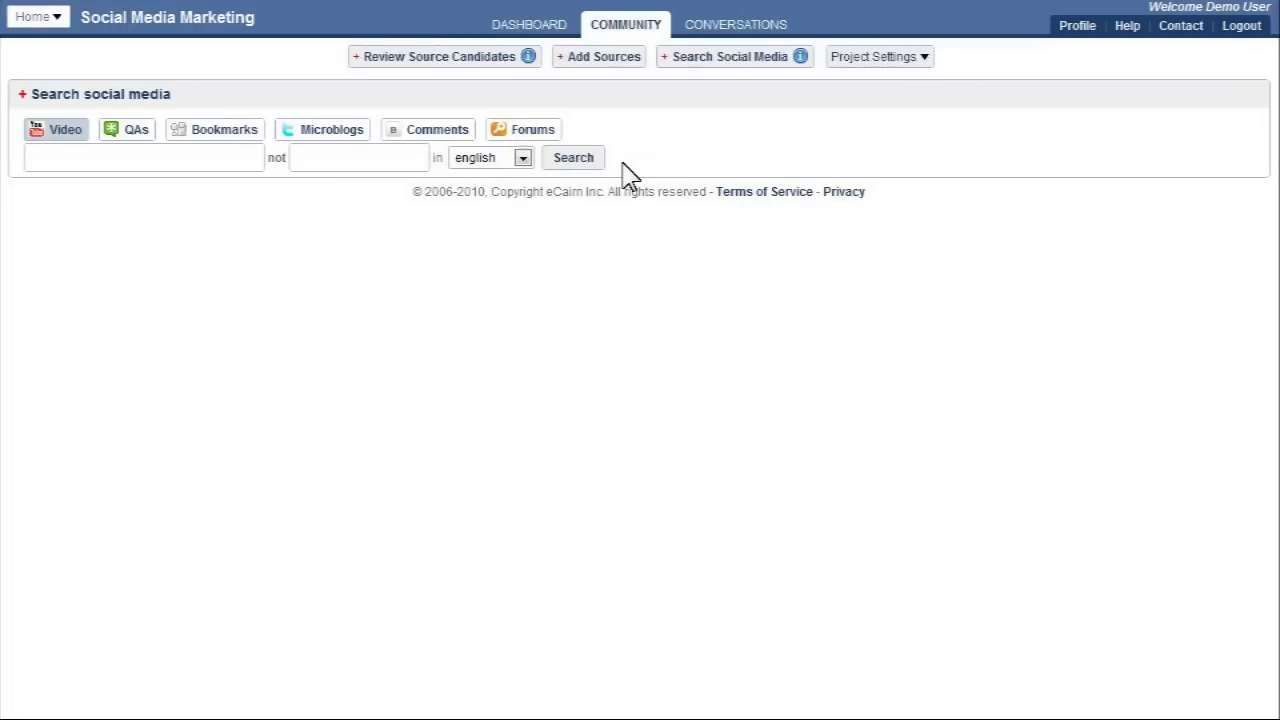
Search microblogs in English for "social media marketing" and look over the results
{"action": "left_click", "coordinate": [308, 134]}
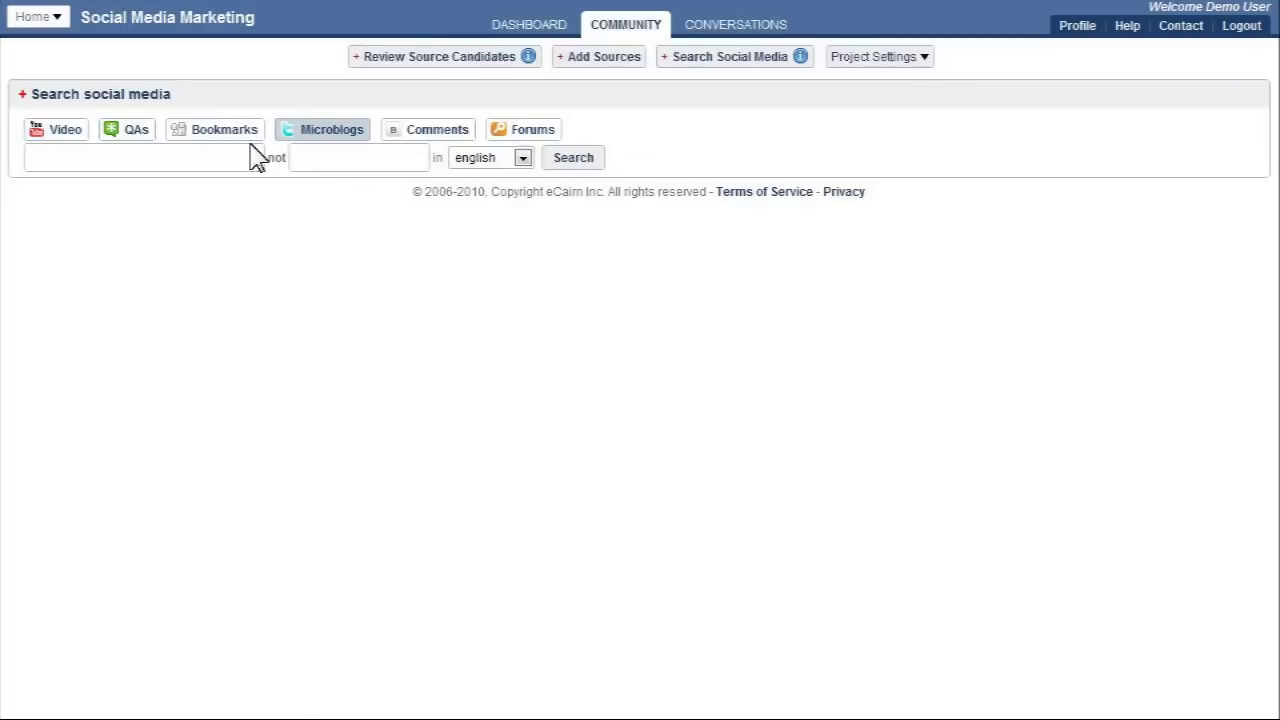
{"action": "left_click", "coordinate": [216, 156]}
{"action": "type", "text": "sopcia"}
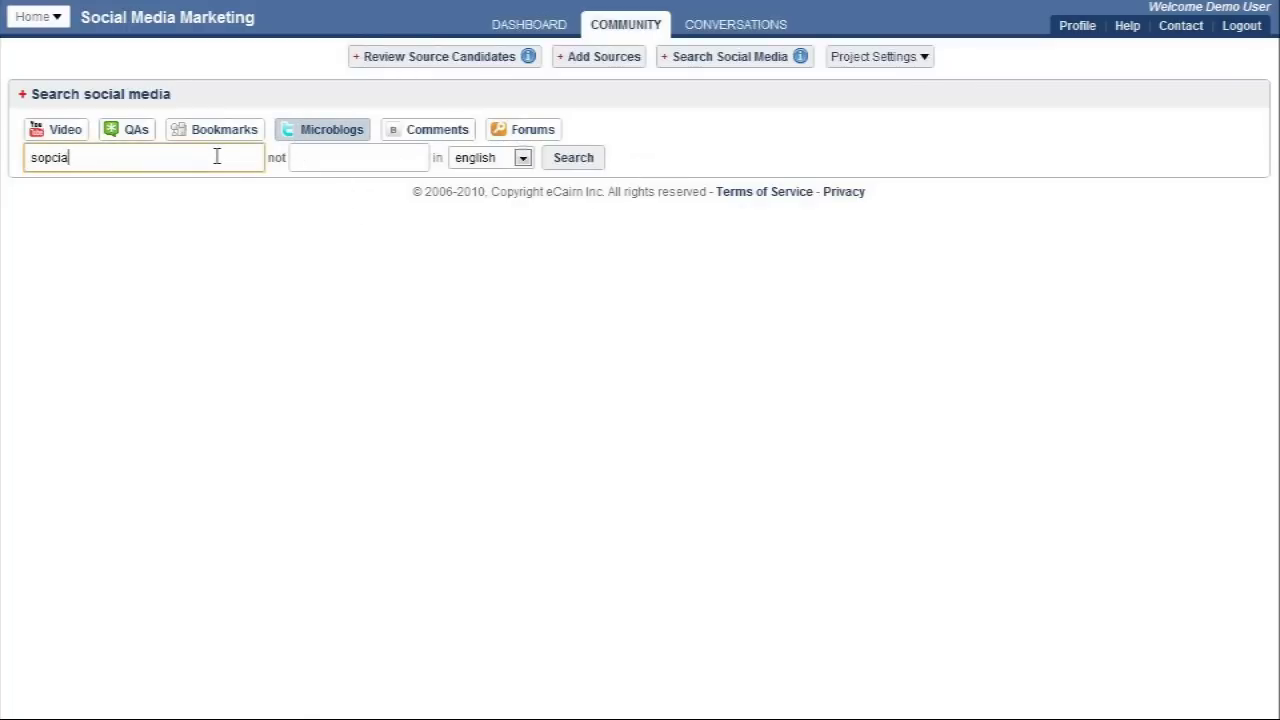
{"action": "type", "text": "social media marketing"}
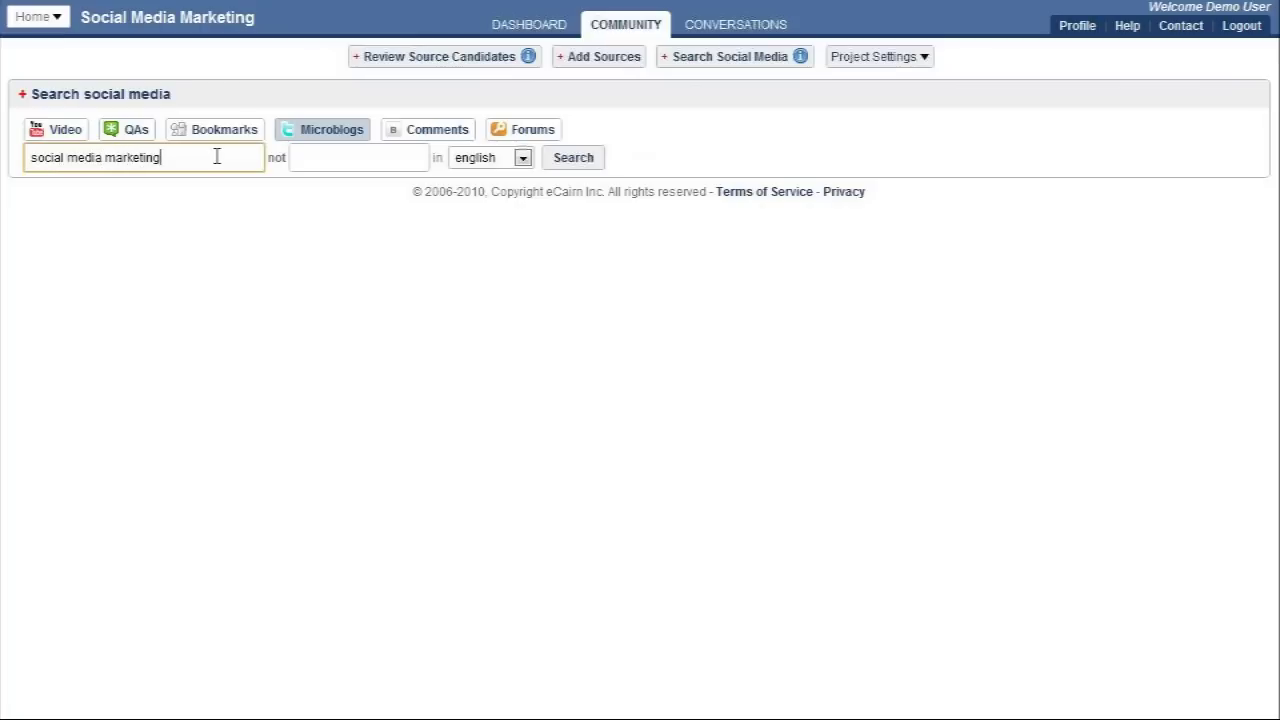
{"action": "left_click", "coordinate": [598, 160]}
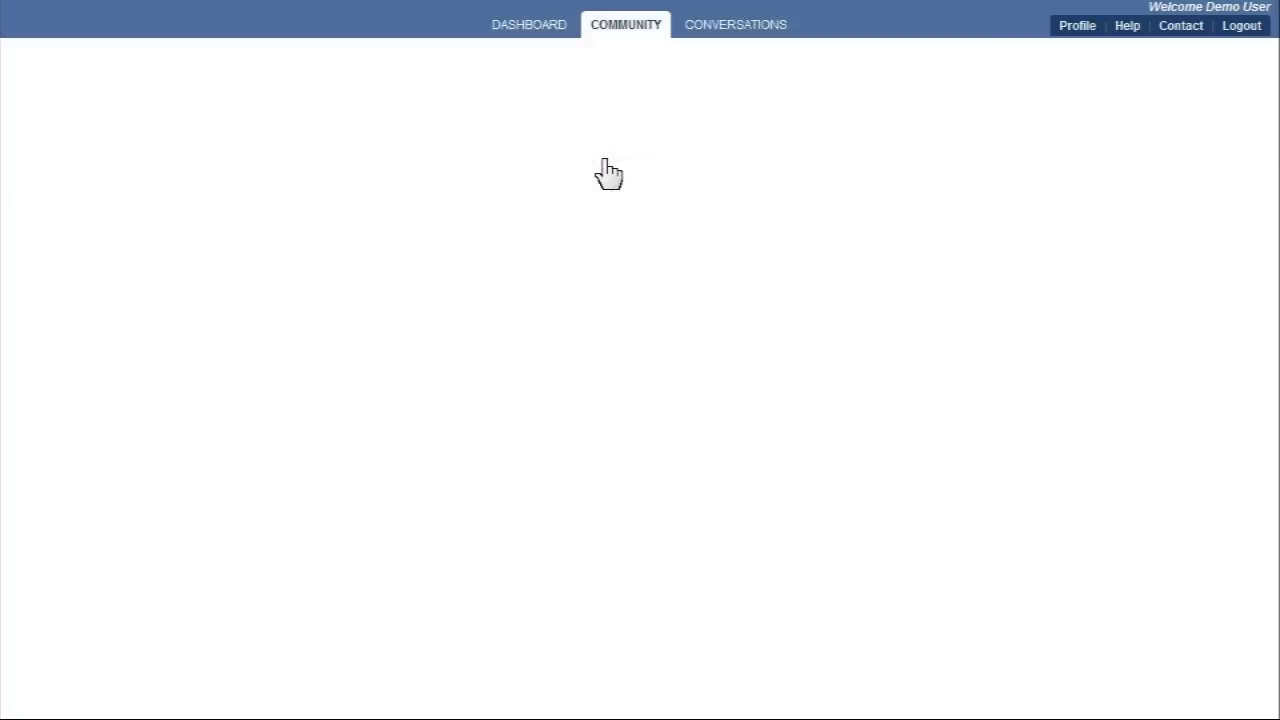
{"action": "left_click_drag", "start_coordinate": [1272, 167], "coordinate": [1262, 140]}
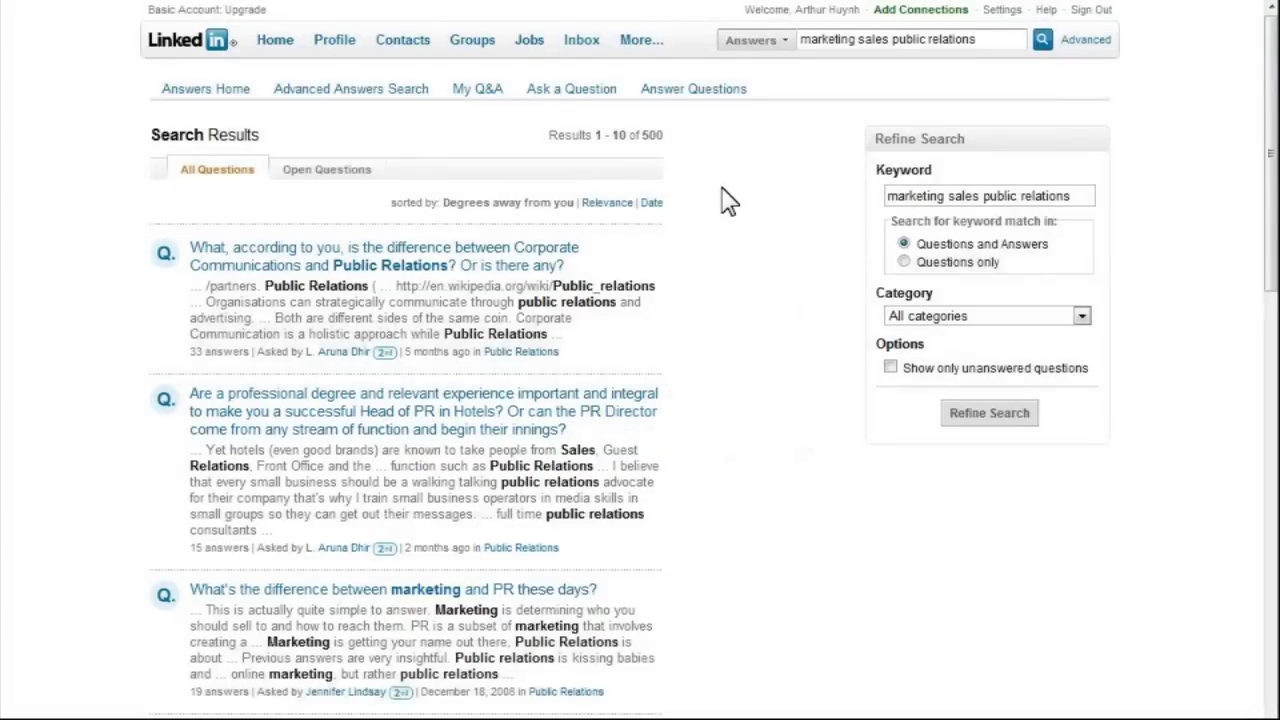
Show the browser's bookmarks bar on the LinkedIn Answers page of results for "marketing sales public relations"
{"action": "key", "text": "ctrl+shift+b"}
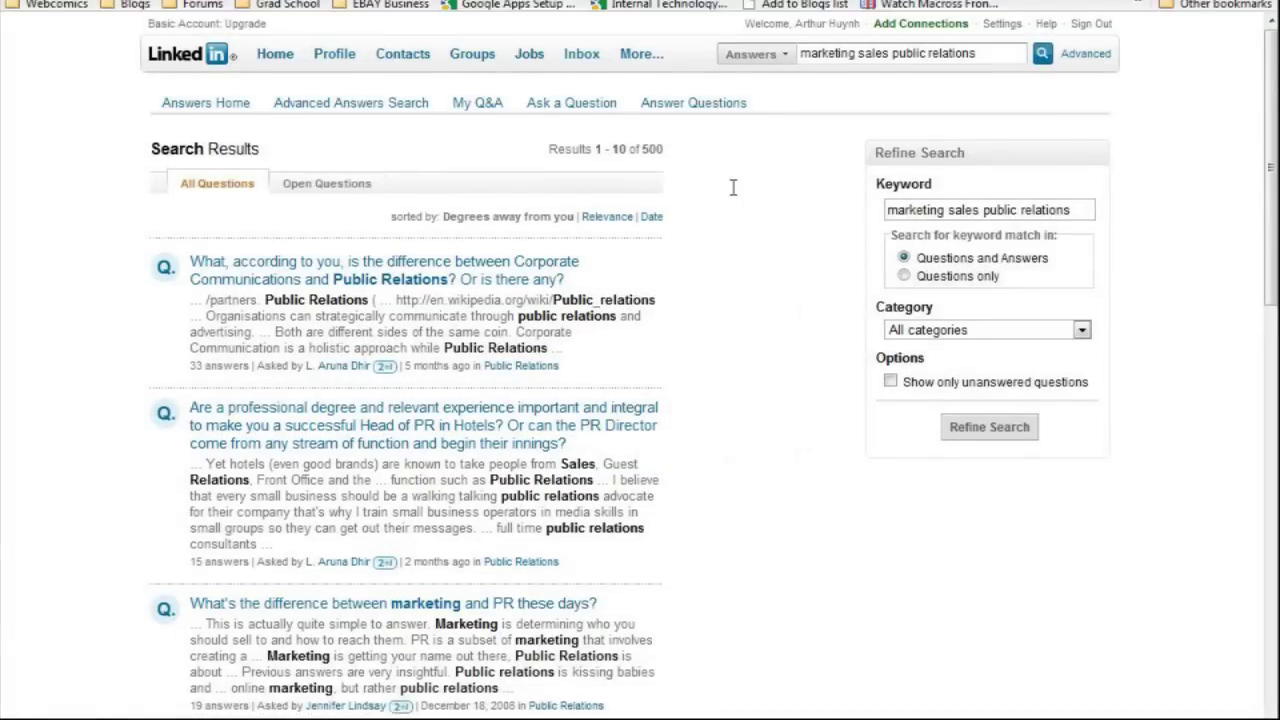